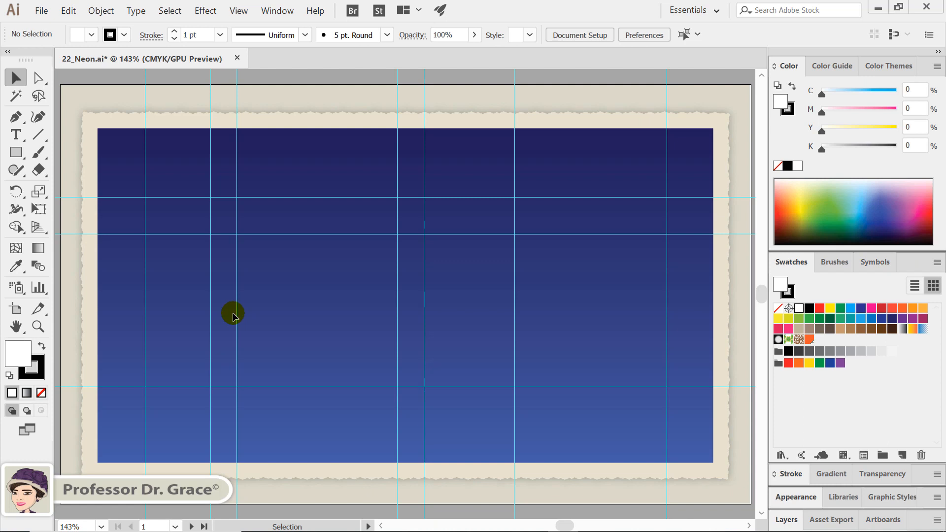
Step: Add a point text reading OPEN on the blue rectangle and fill it with white
click(14, 134)
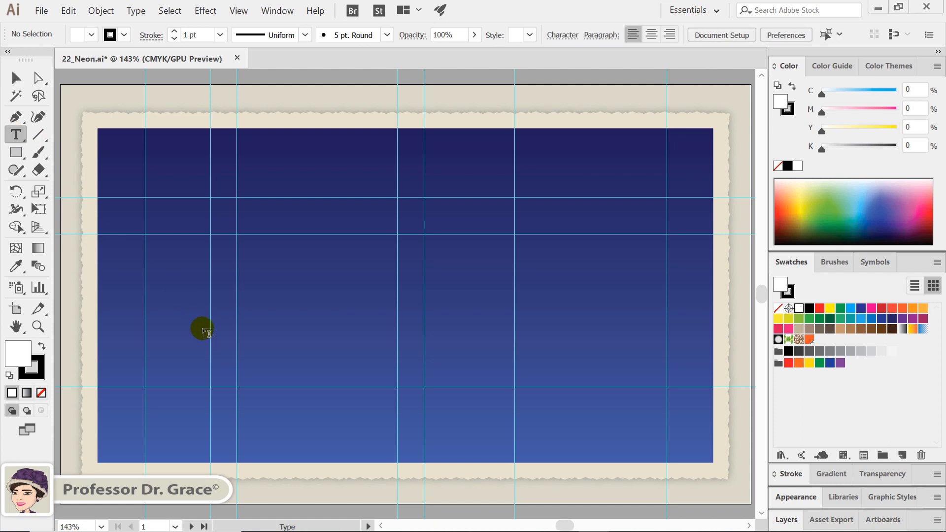
click(251, 362)
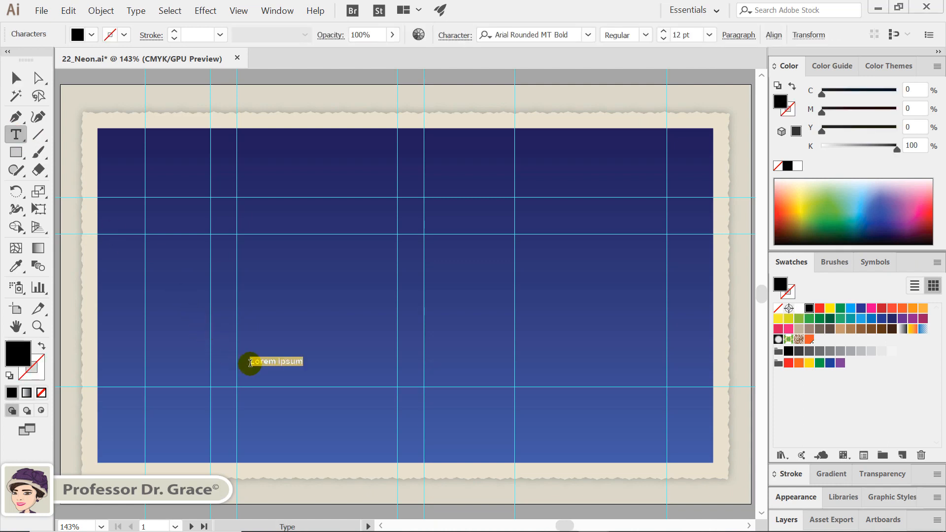
key(BackSpace)
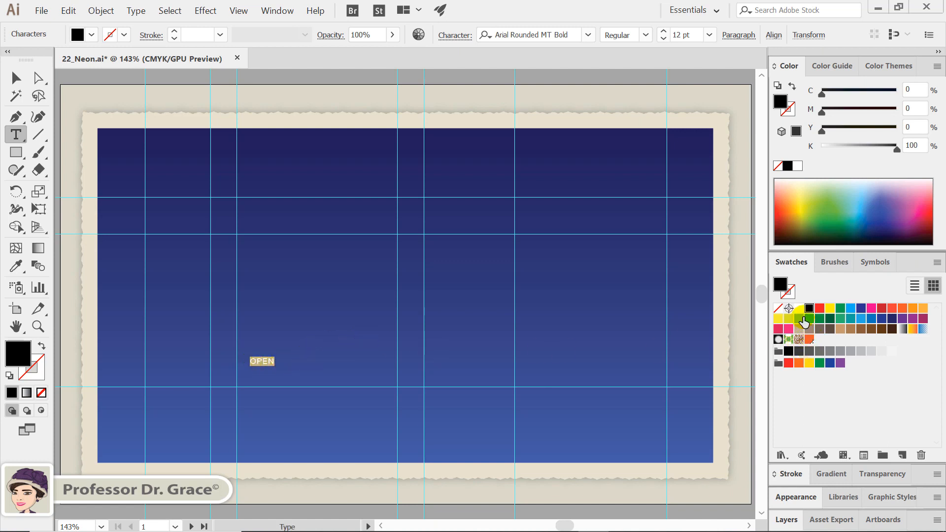
click(799, 309)
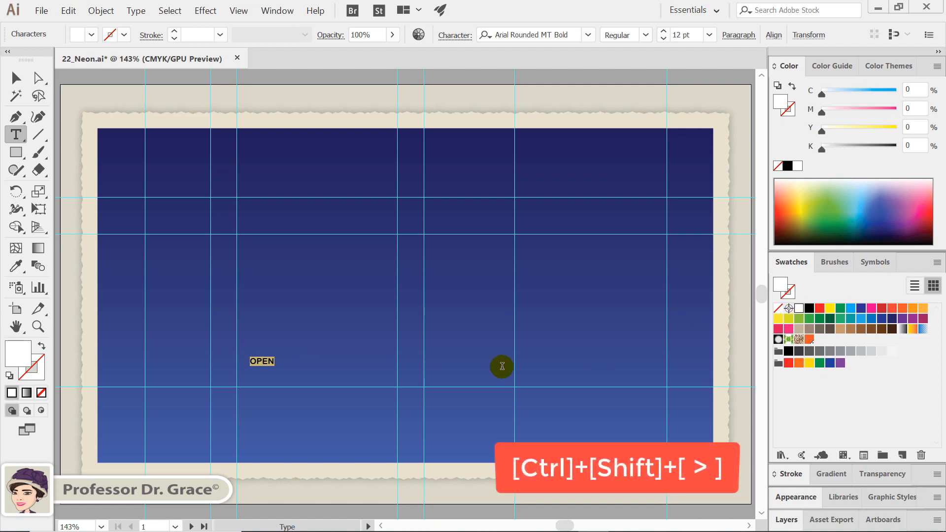
Step: Enlarge the OPEN text in increments to 84 pt
ctrl+click(259, 361)
key(ctrl+shift+period)
key(ctrl+shift+period)
key(ctrl+shift+period)
key(ctrl+shift+period)
key(ctrl+shift+period)
key(ctrl+shift+period)
key(ctrl+shift+period)
key(ctrl+shift+period)
key(ctrl+shift+period)
key(ctrl+shift+period)
key(ctrl+shift+period)
key(ctrl+shift+period)
key(ctrl+shift+period)
key(ctrl+shift+period)
key(ctrl+shift+period)
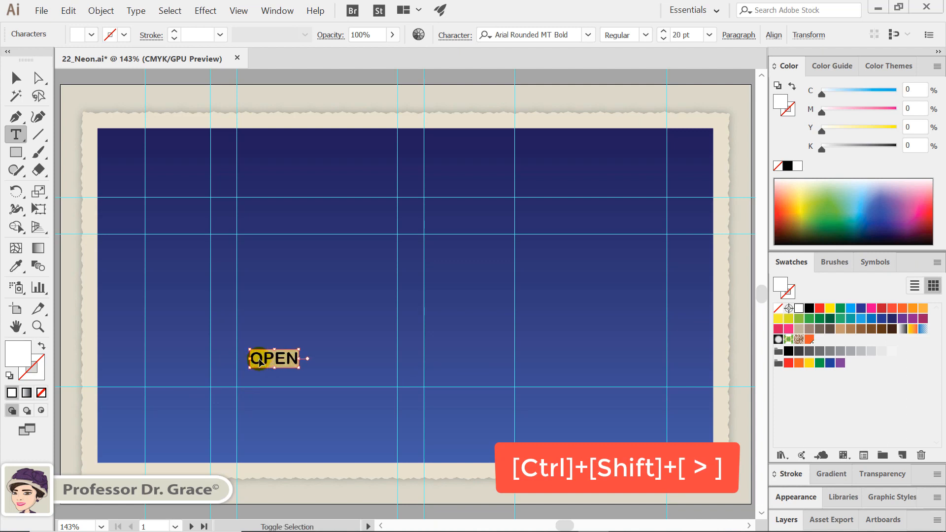
key(ctrl+shift+period)
key(ctrl+shift+period)
key(ctrl+shift+period)
key(ctrl+shift+period)
key(ctrl+shift+period)
key(ctrl+shift+period)
key(ctrl+shift+period)
key(ctrl+shift+period)
key(ctrl+shift+period)
key(ctrl+shift+period)
key(ctrl+shift+period)
key(ctrl+shift+period)
key(ctrl+shift+period)
key(ctrl+shift+period)
key(ctrl+shift+period)
key(ctrl+shift+period)
key(ctrl+shift+period)
key(ctrl+shift+period)
key(ctrl+shift+period)
key(ctrl+shift+period)
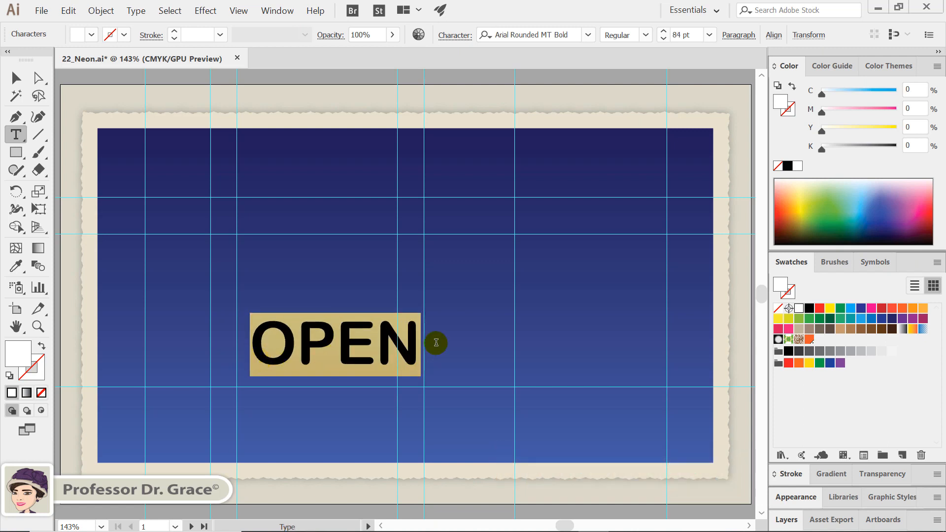
Step: Set the OPEN text's font size to 245 pt
click(689, 33)
double_click(689, 33)
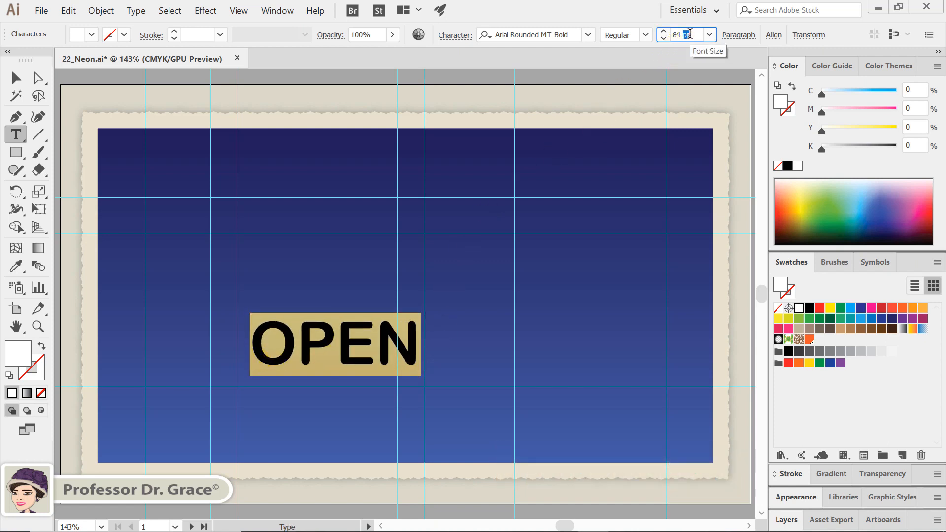
click(690, 33)
text(245)
key(Return)
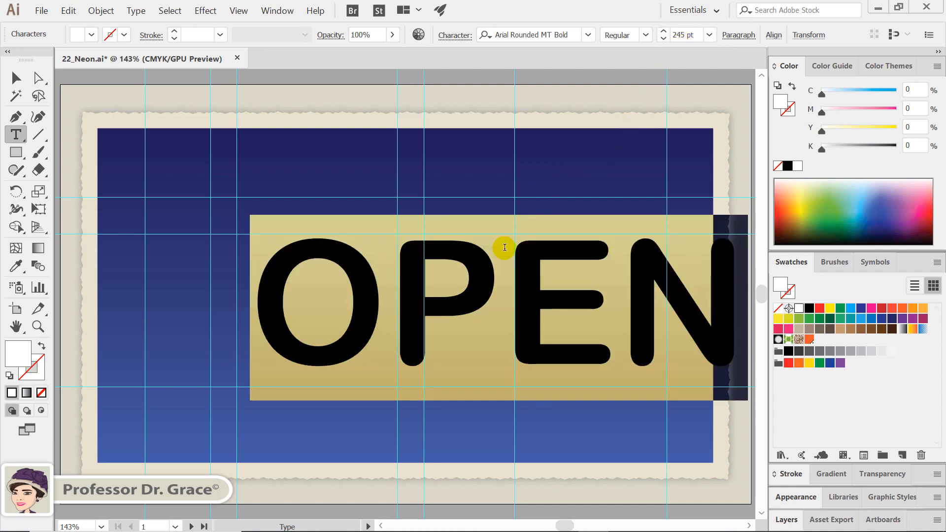
Step: Move the OPEN text into the middle of the blue rectangle and choose the Arial Rounded MT Bold font
click(16, 78)
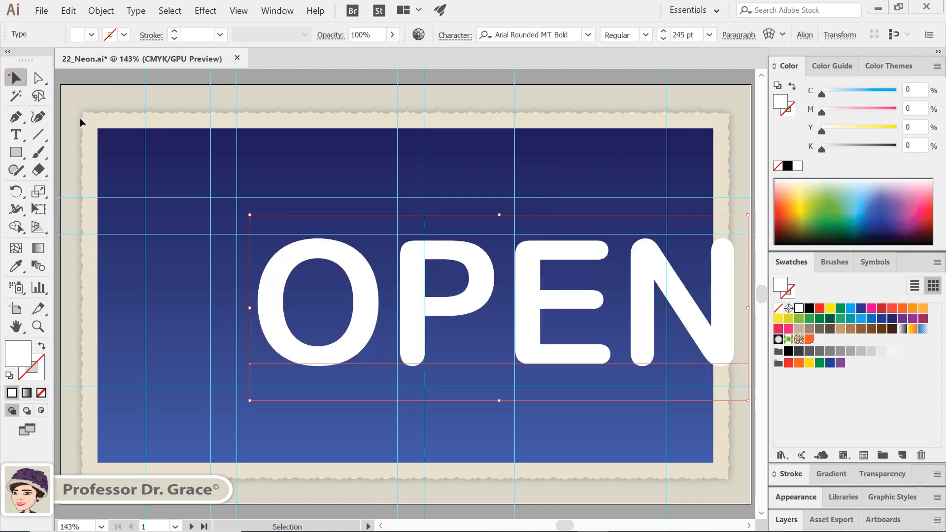
drag(348, 273, 243, 288)
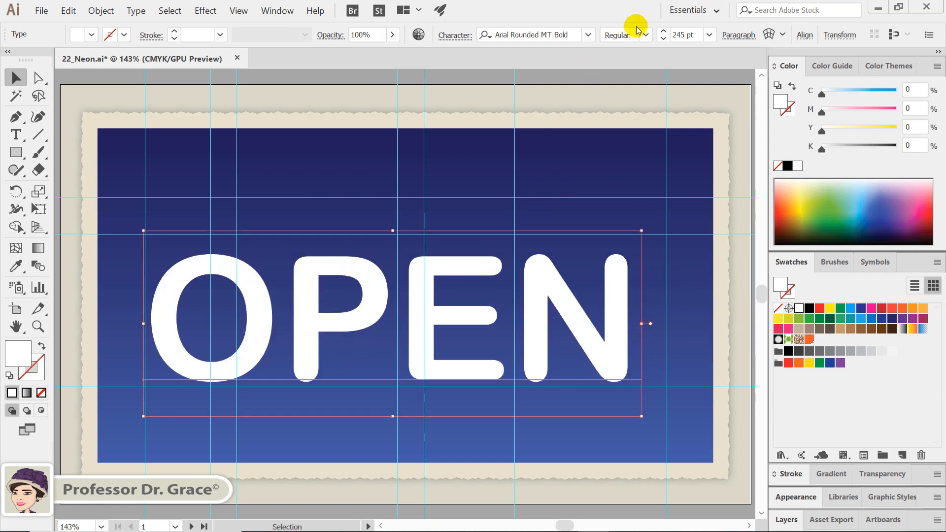
click(588, 35)
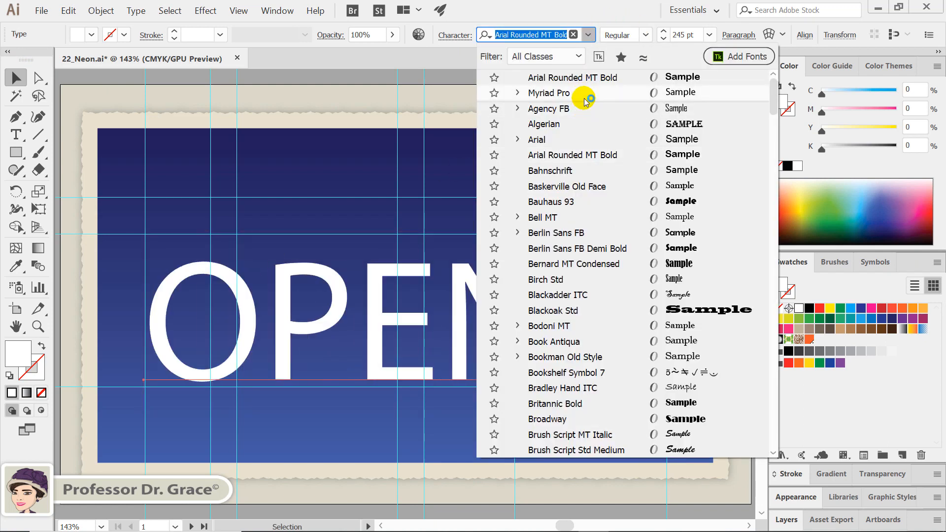
click(584, 154)
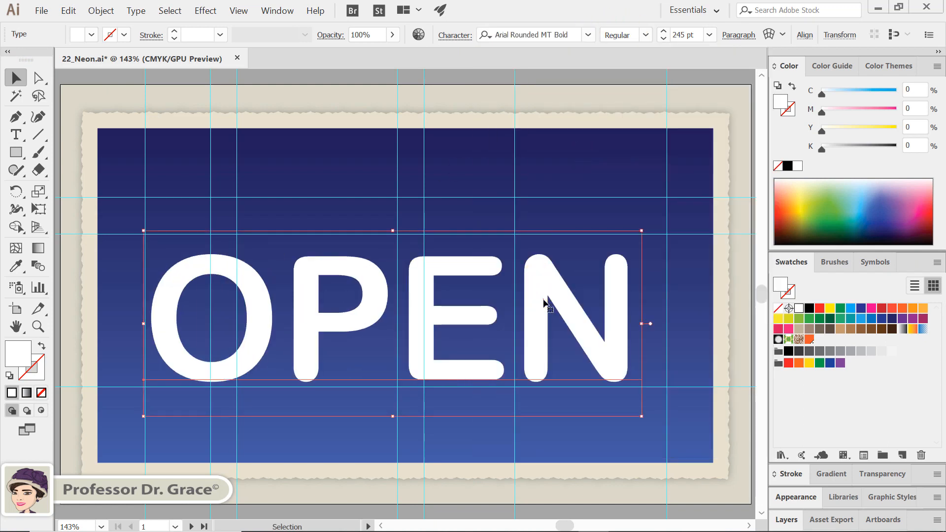
drag(545, 303, 551, 282)
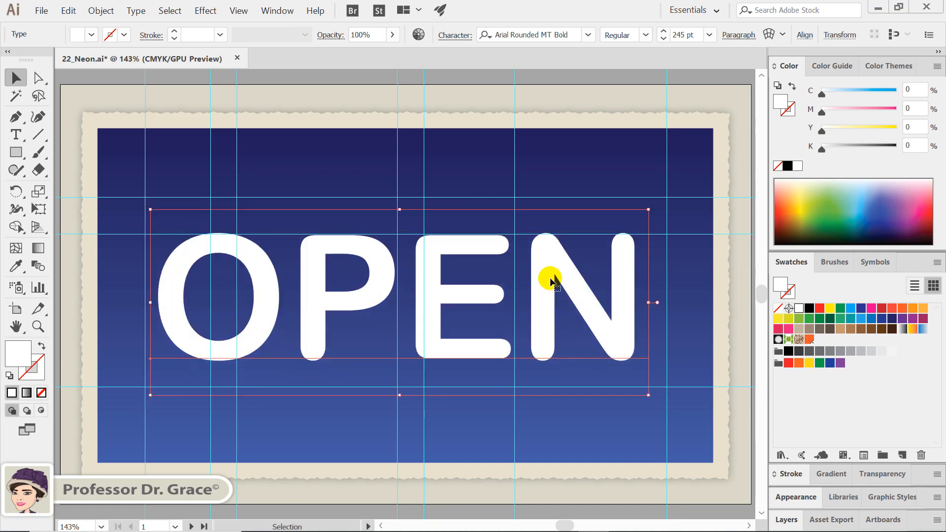
Step: Convert the OPEN text to outlines and ungroup the letters
right_click(551, 282)
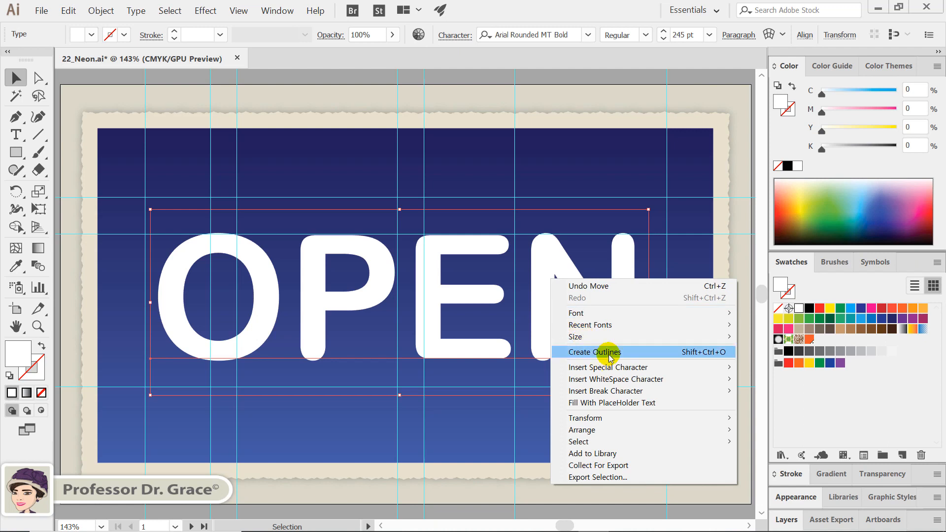
click(708, 352)
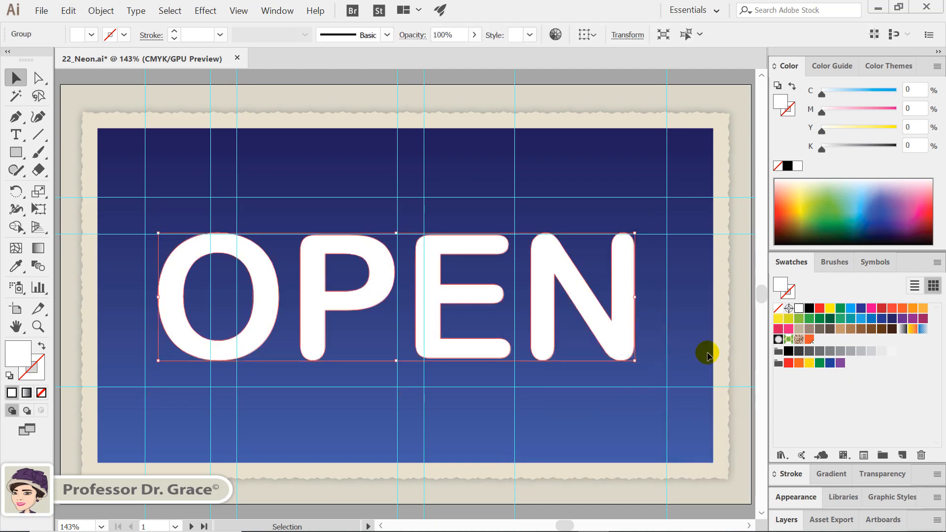
right_click(623, 340)
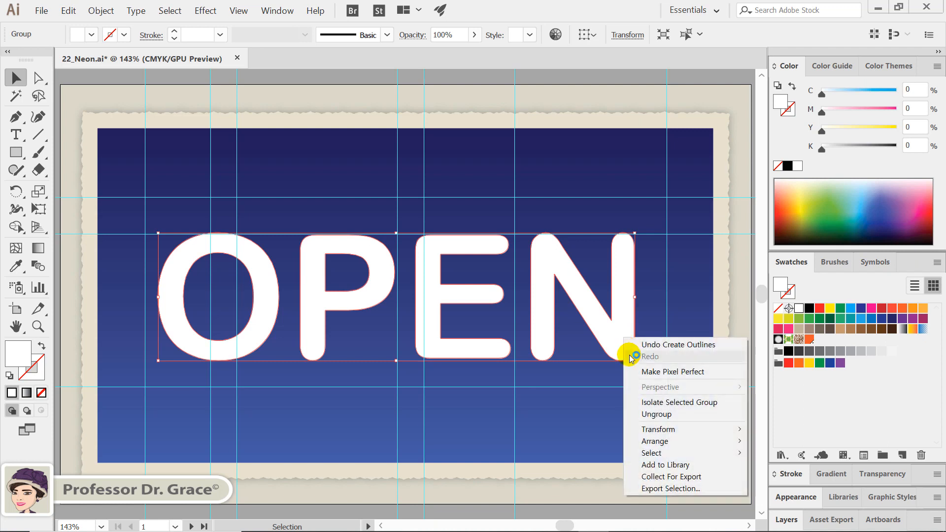
click(673, 413)
Step: Nudge the outlined letters slightly right and up against the horizontal guide, and swap their fill and stroke to leave only white outlines
key(shift+x)
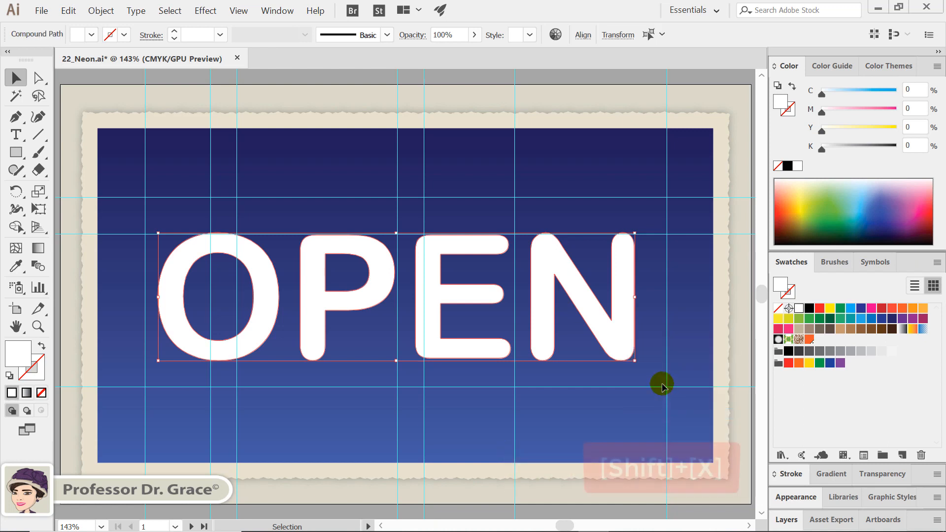
key(Right)
key(Right)
key(Right)
key(Right)
key(Right)
key(Right)
key(Right)
key(Right)
key(Right)
key(Right)
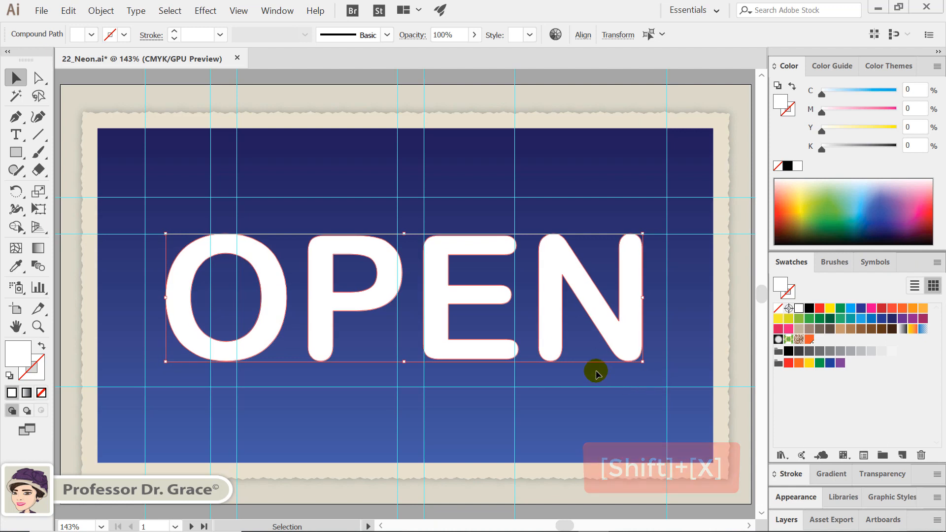
key(shift+x)
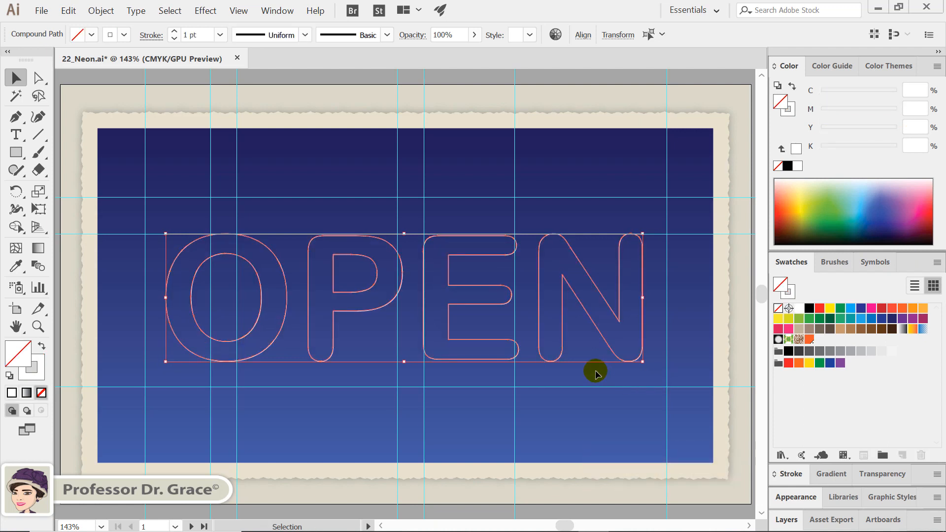
key(Up)
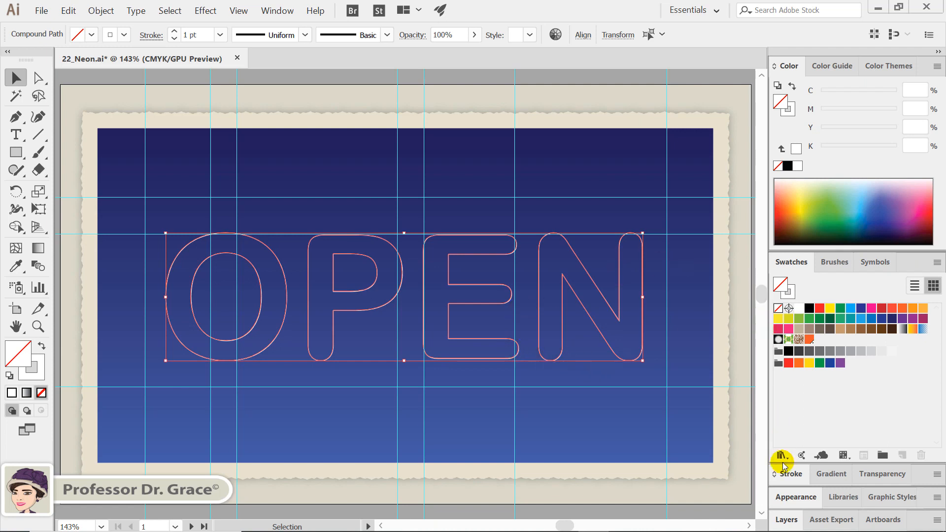
Step: Give the letter outlines a 3 pt stroke with round caps and deselect them
click(787, 478)
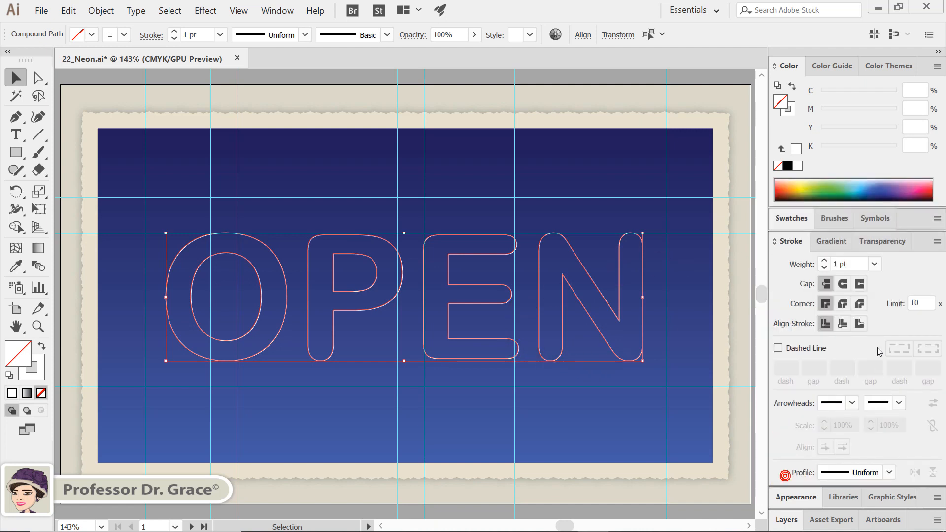
click(874, 265)
click(892, 312)
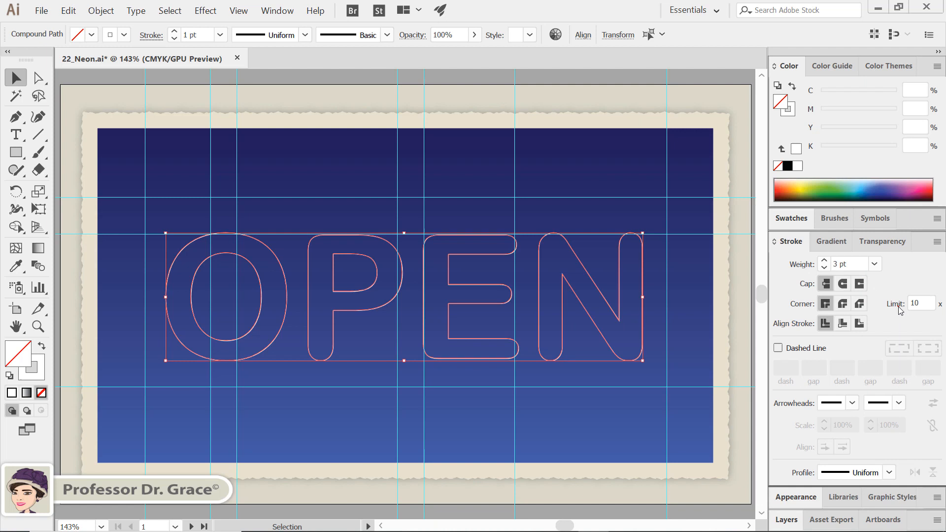
click(842, 284)
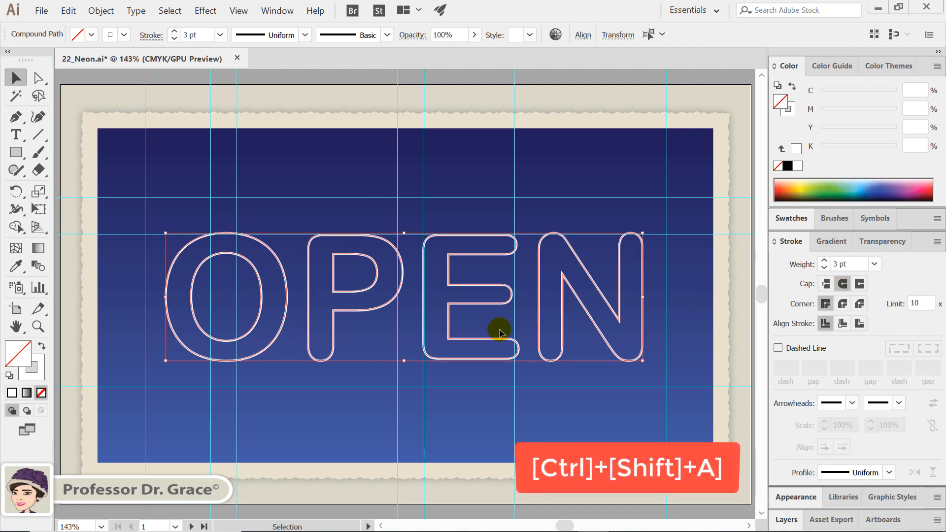
key(a)
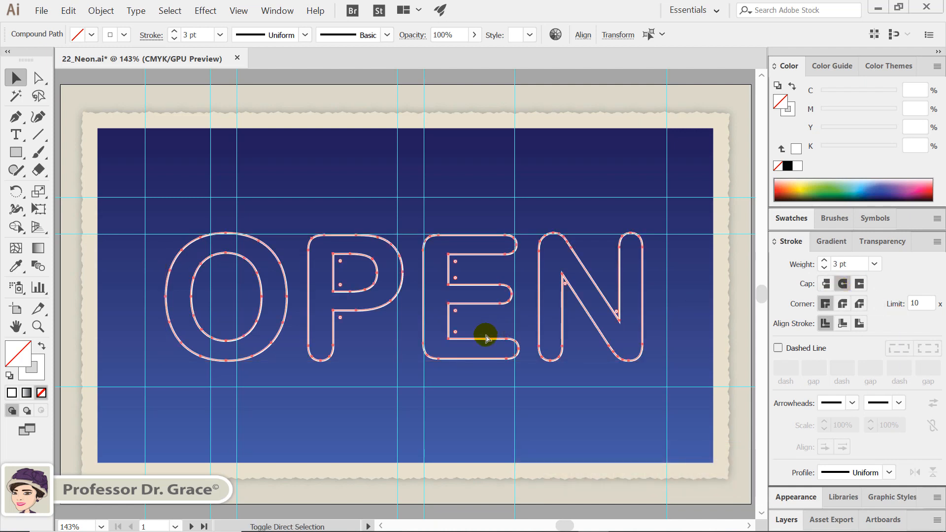
key(ctrl+shift+a)
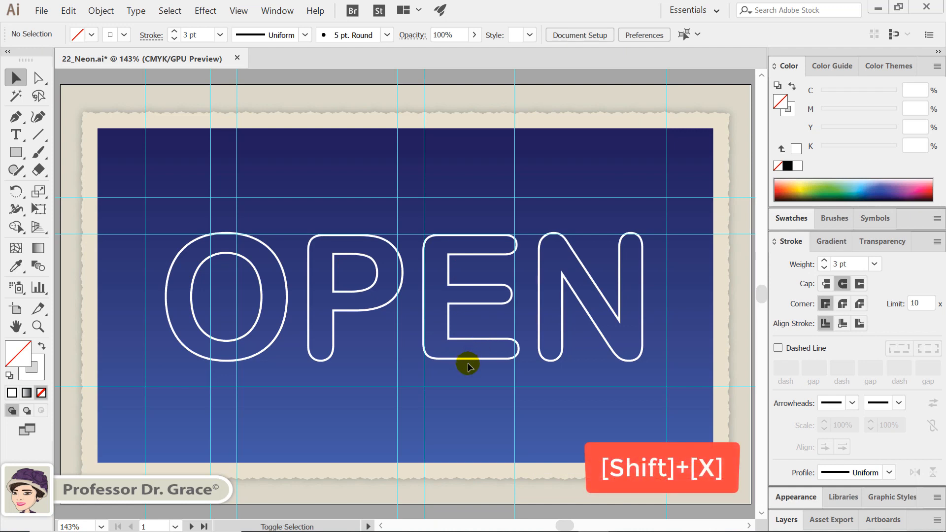
Step: Draw a CMYK Yellow rectangle without stroke over the bottom of the O, as wide as the gap between the two nearest vertical guides
key(shift+x)
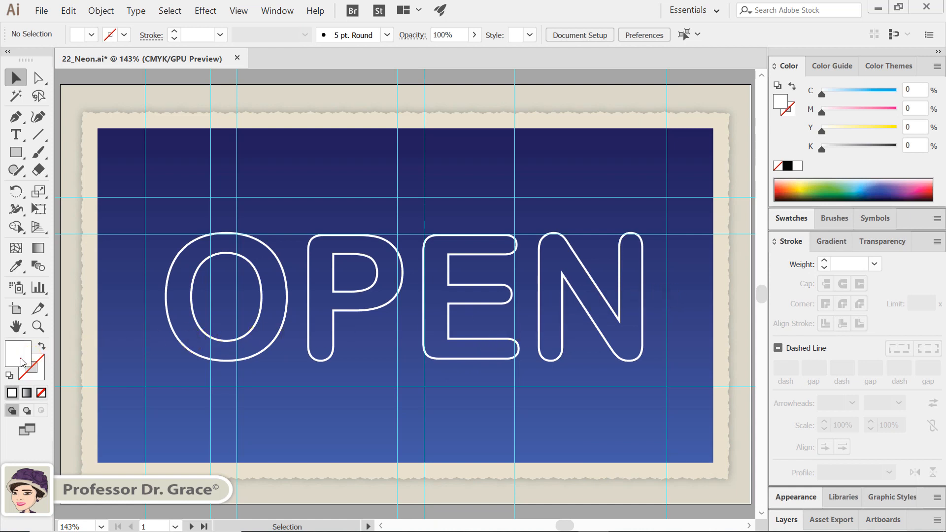
click(788, 218)
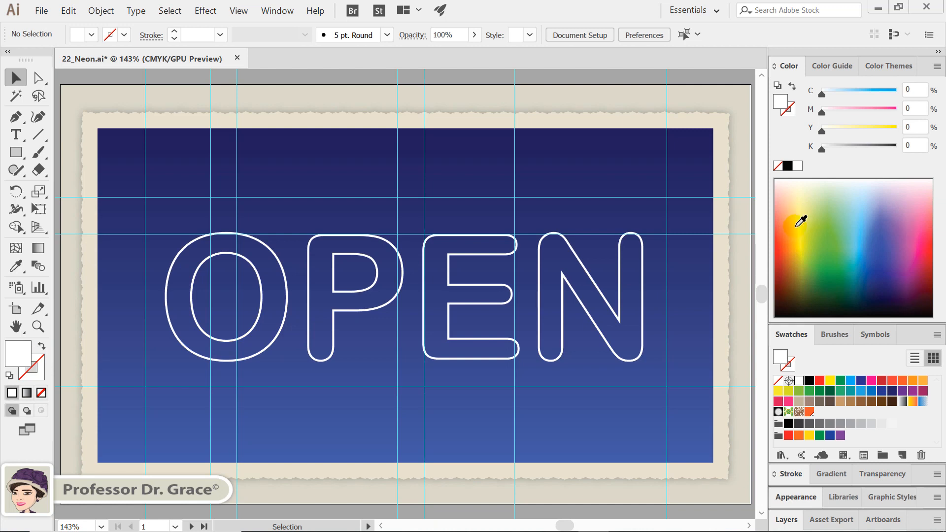
click(831, 381)
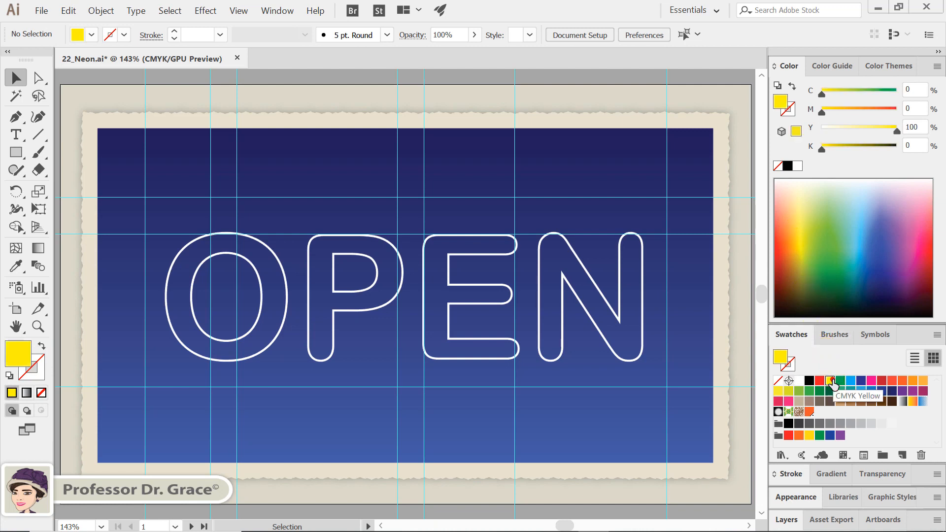
click(12, 159)
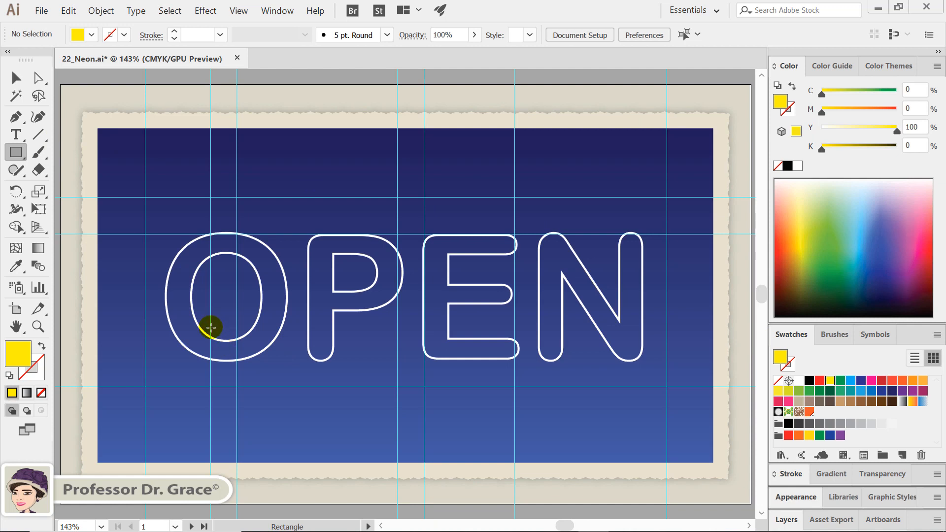
drag(211, 327, 237, 365)
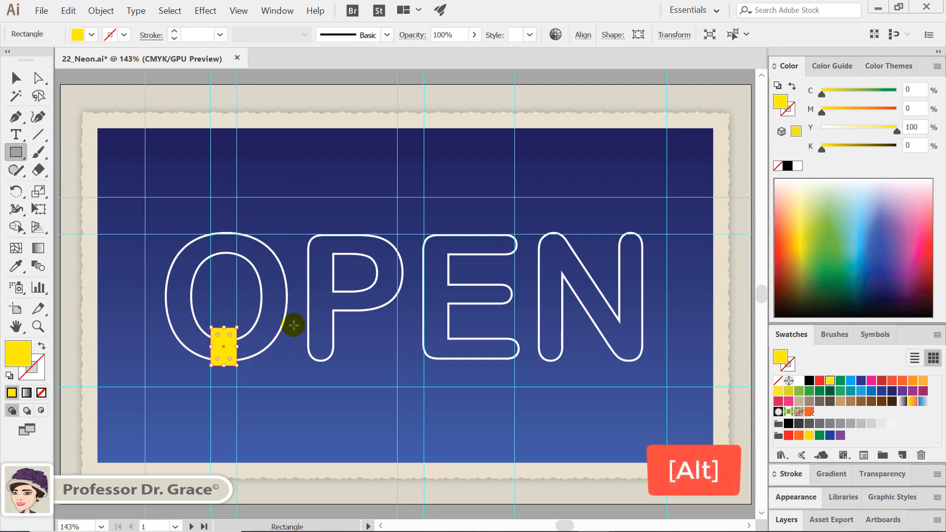
Step: Duplicate the yellow rectangle onto the joint of the P's stem and bowl, and align its edge with the stem in Outline view
key(v)
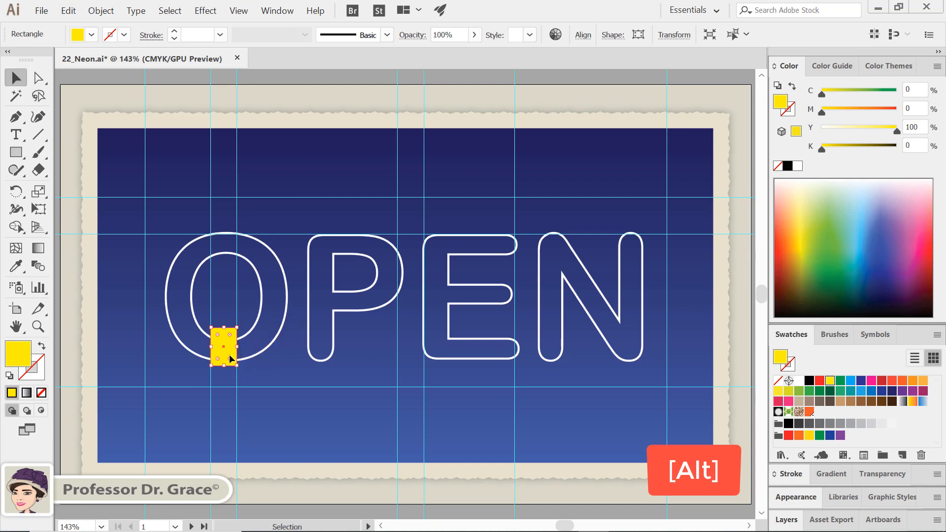
drag(230, 358, 353, 312)
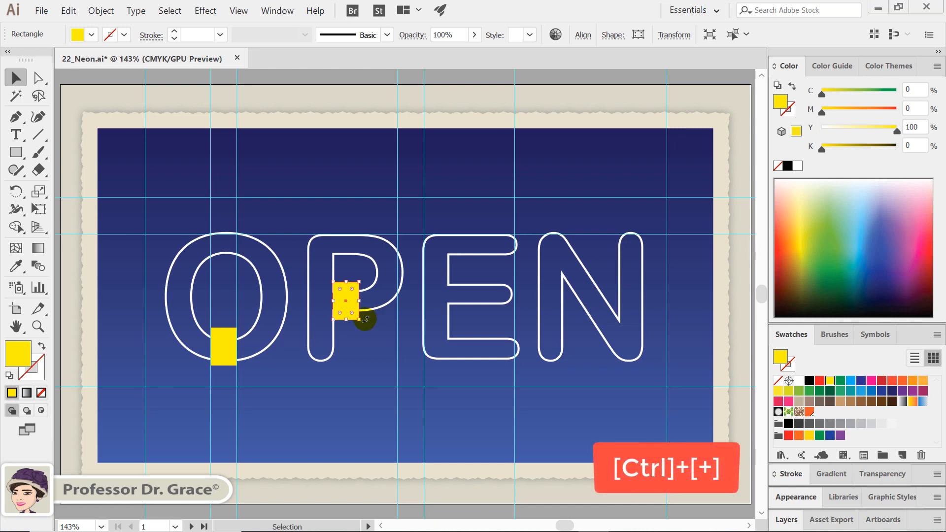
key(ctrl+plus)
key(ctrl+plus)
key(ctrl+plus)
key(ctrl+plus)
key(ctrl+plus)
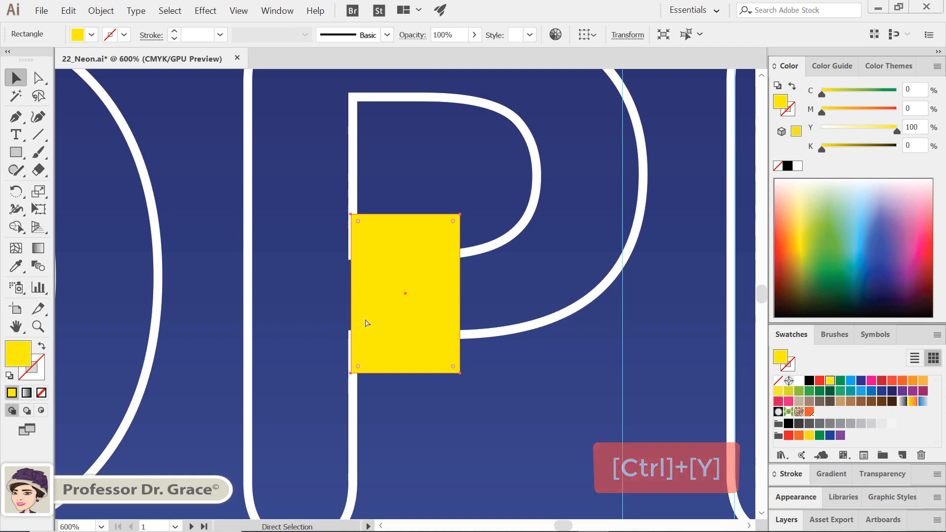
key(ctrl+y)
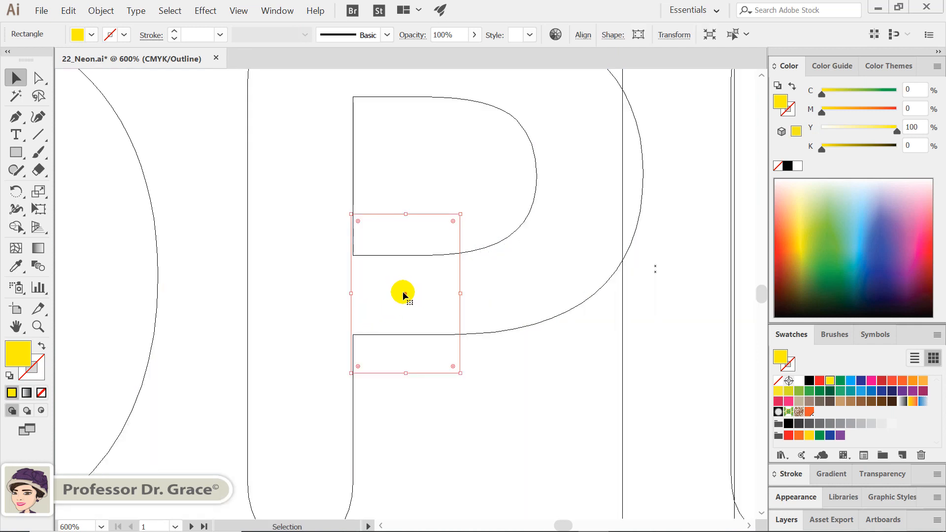
mouse_move(403, 292)
mouse_down()
mouse_move(412, 288)
mouse_move(407, 294)
mouse_up()
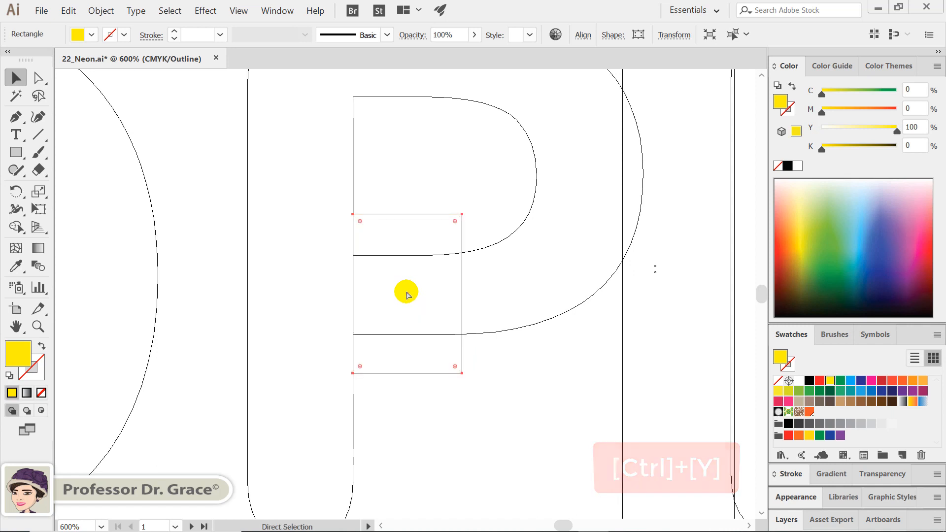
Step: Remove both yellow rectangles and the letter parts beneath them from the O and P with the Shape Builder tool
key(ctrl+y)
key(ctrl+0)
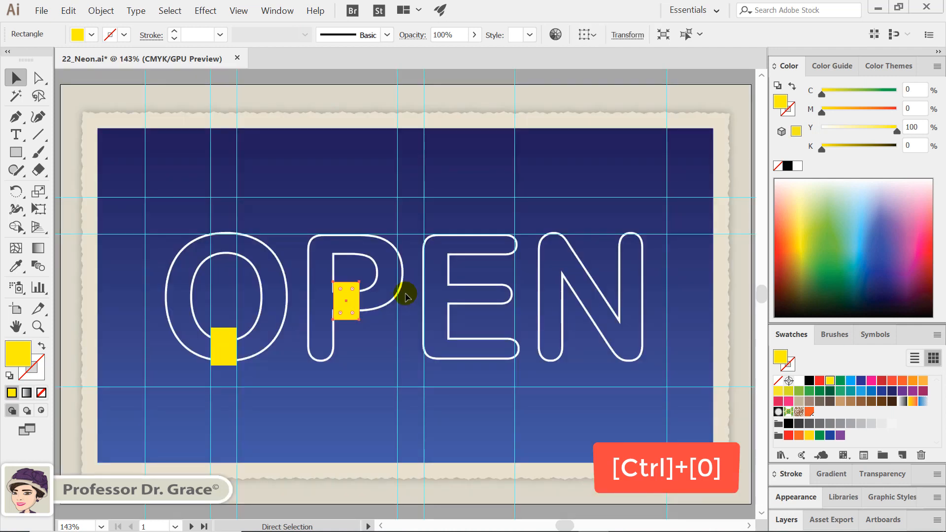
click(372, 399)
drag(330, 345, 202, 213)
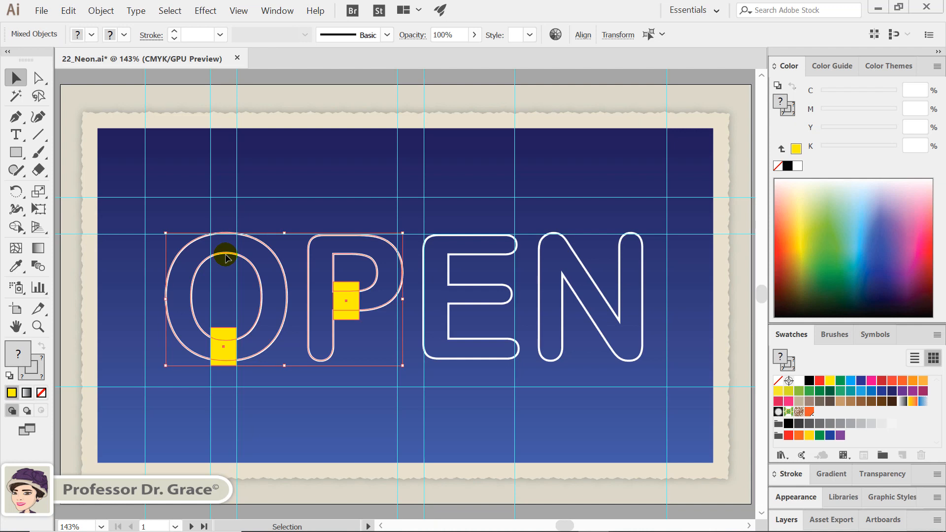
click(14, 229)
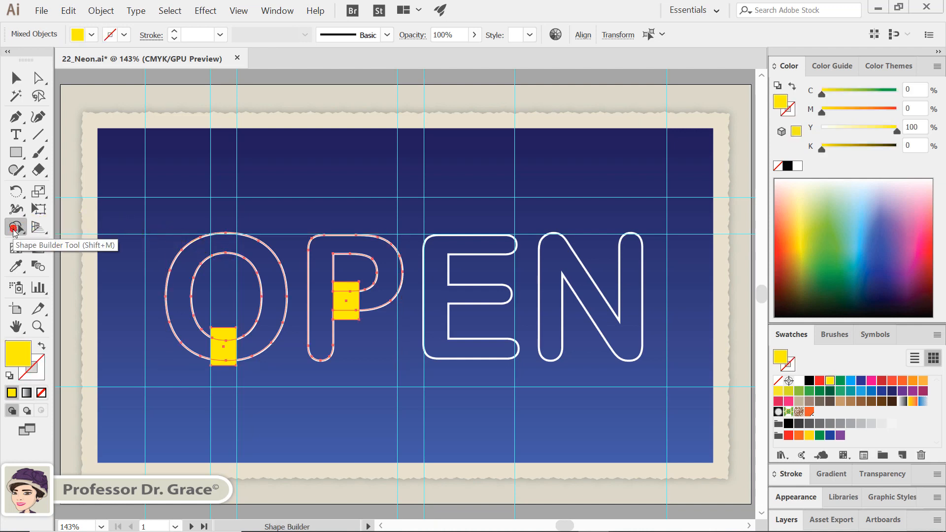
key(alt)
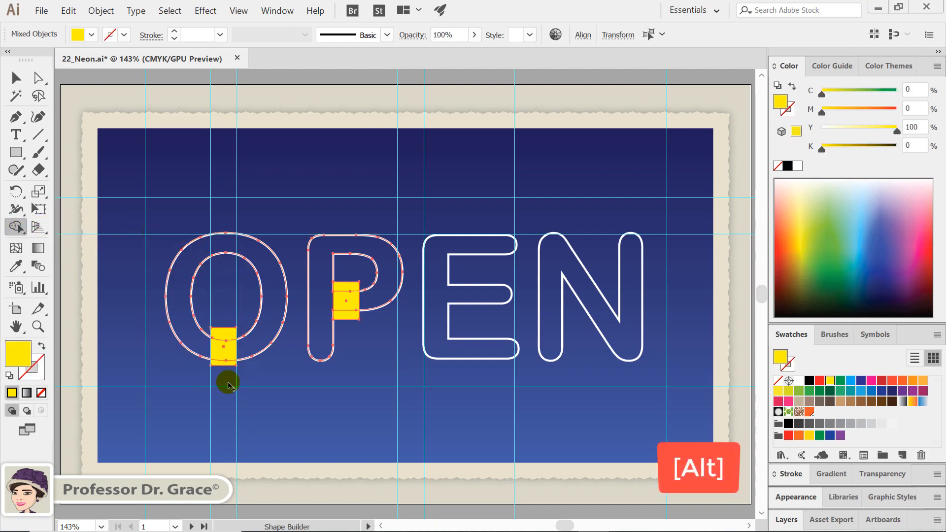
drag(226, 381, 229, 310)
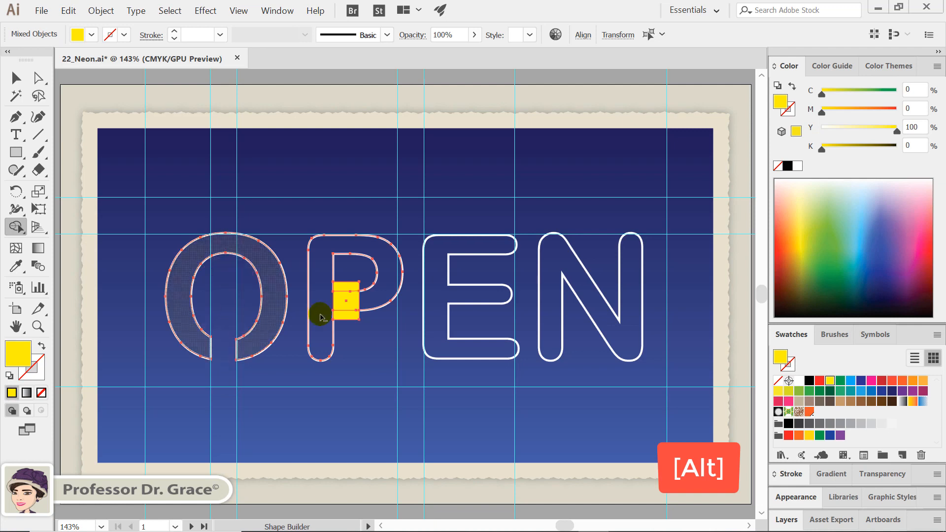
drag(342, 326, 345, 269)
Step: In Outline view, draw a circle with no fill and a 3 pt white stroke at the left cut end of the O
key(ctrl+plus)
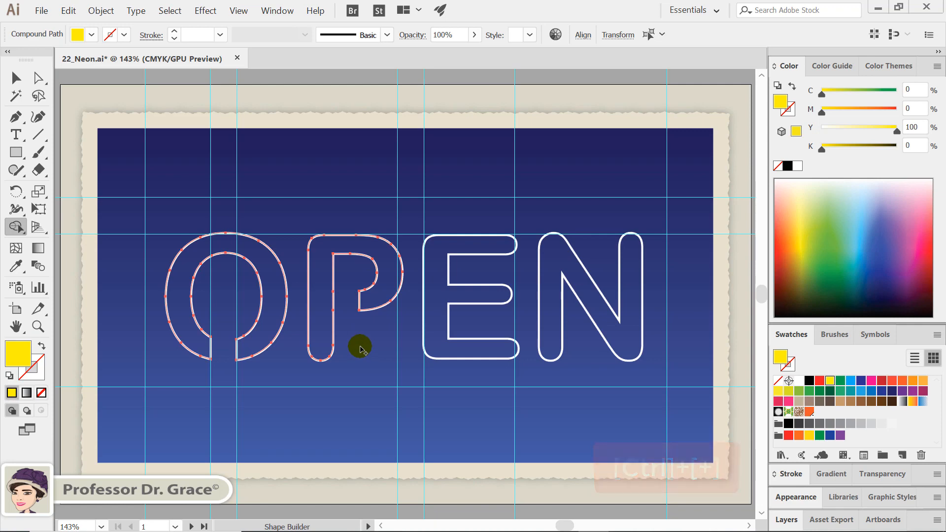
key(ctrl+plus)
key(ctrl+plus)
key(ctrl+plus)
key(ctrl+plus)
key(ctrl+plus)
key(ctrl+plus)
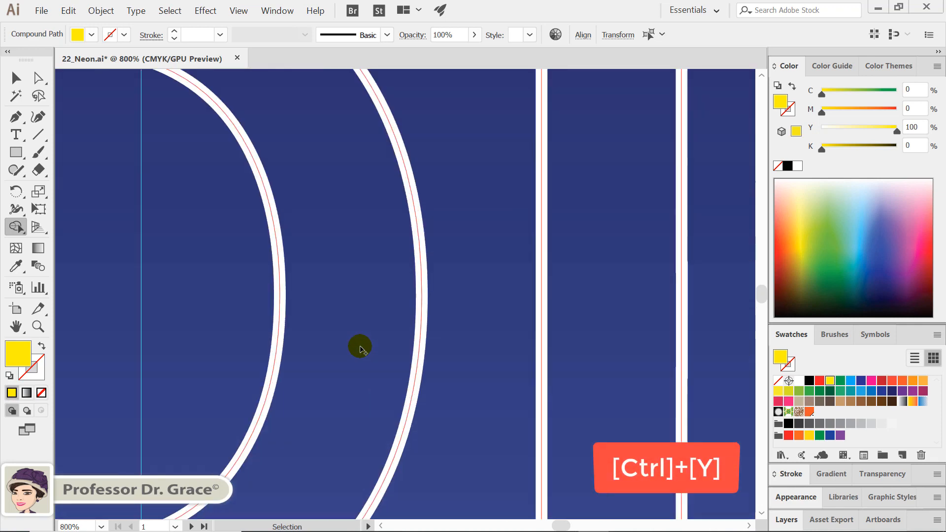
drag(359, 344, 611, 173)
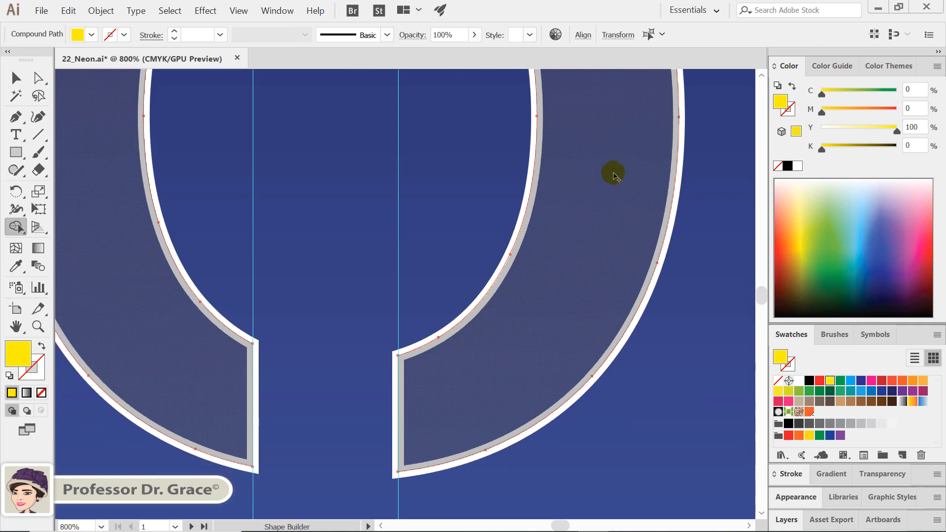
key(ctrl+y)
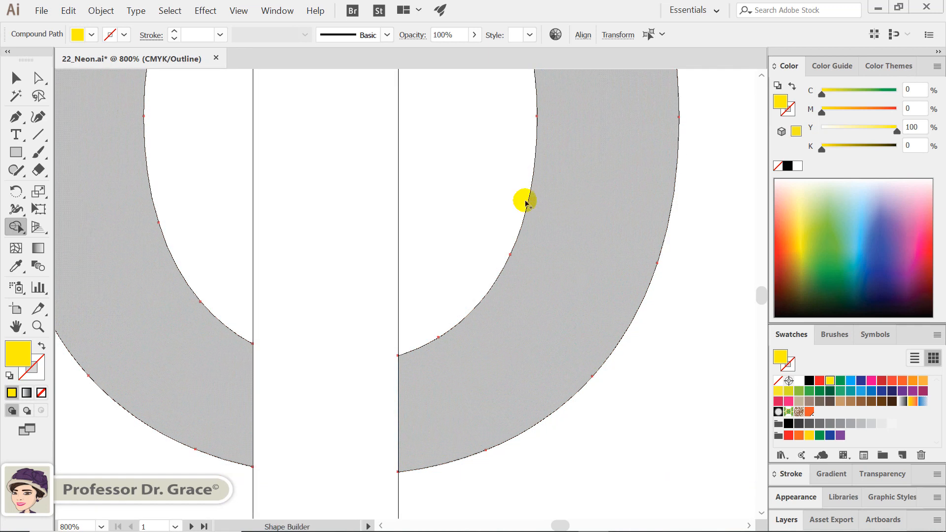
key(shift+x)
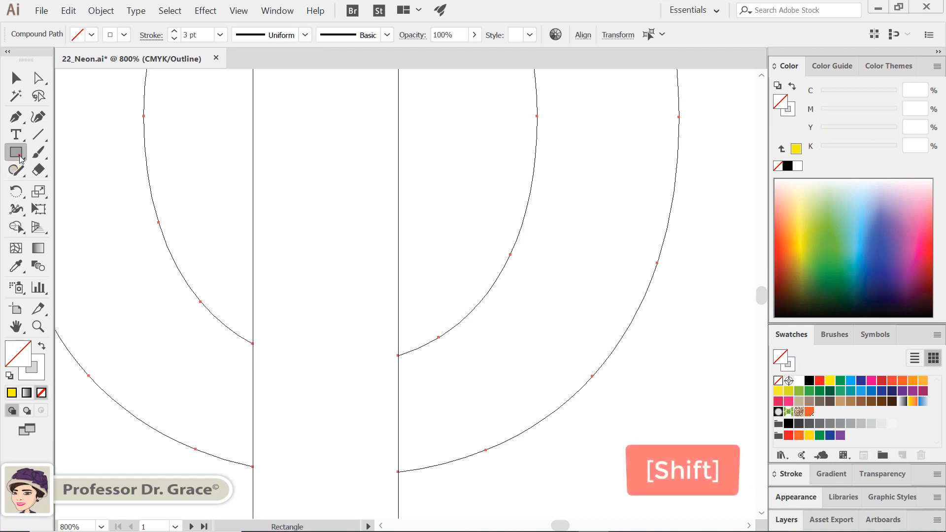
drag(17, 153, 55, 190)
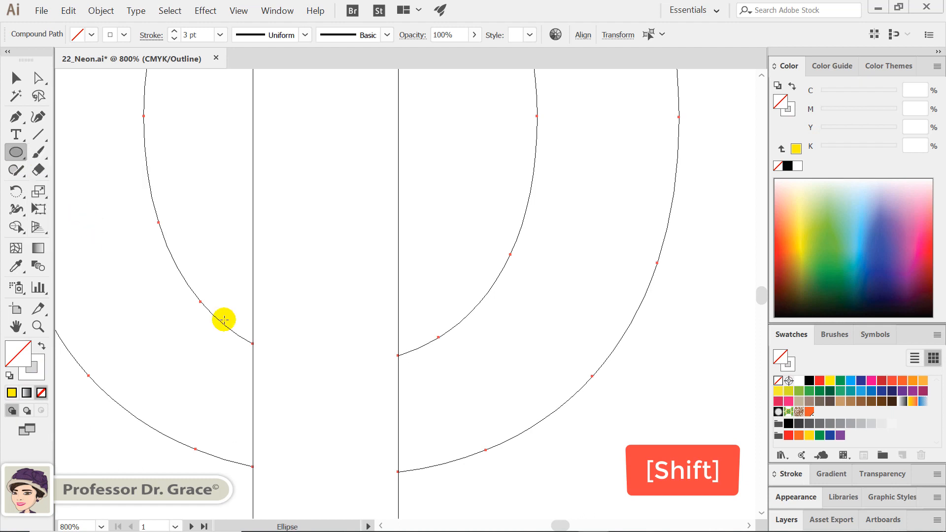
drag(235, 341, 341, 473)
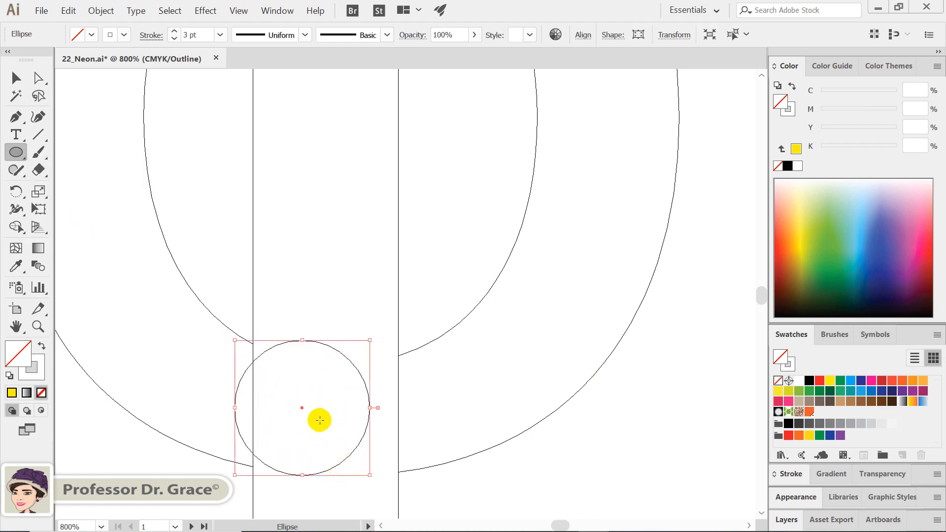
Step: Move and resize the circle so that it meets both corners of the O's left cut end
key(v)
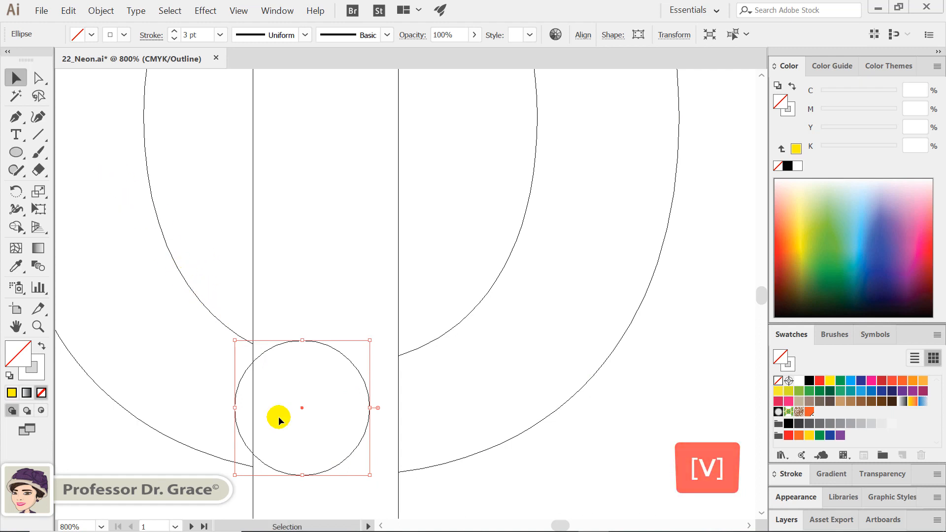
drag(301, 408, 279, 406)
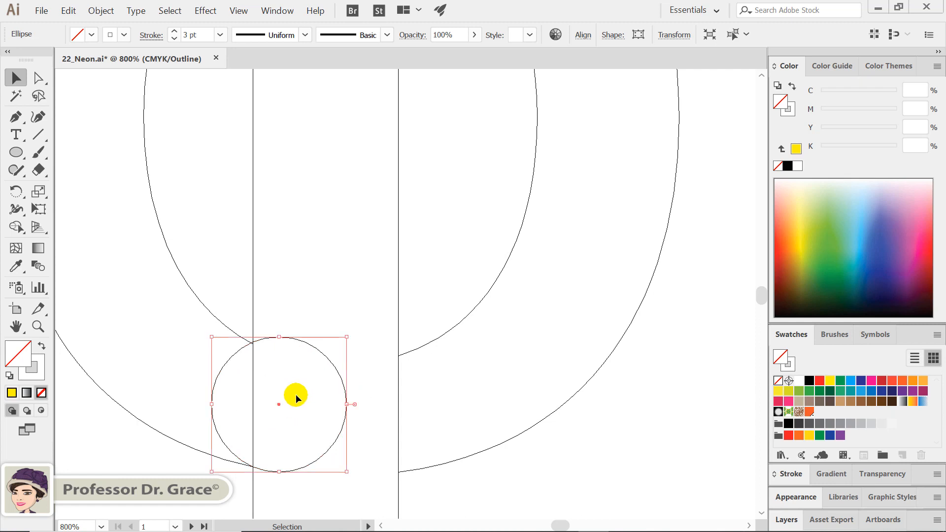
drag(348, 337, 340, 345)
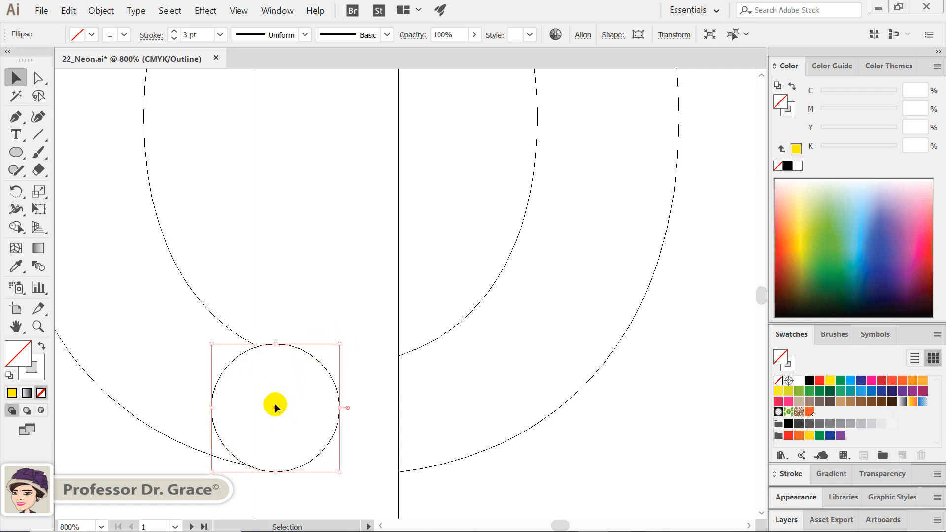
drag(342, 345, 351, 341)
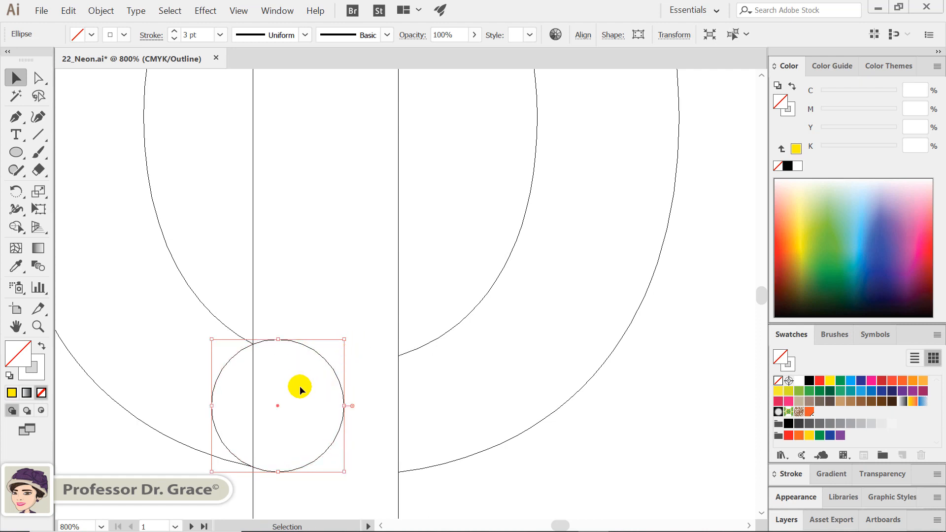
click(320, 453)
click(321, 449)
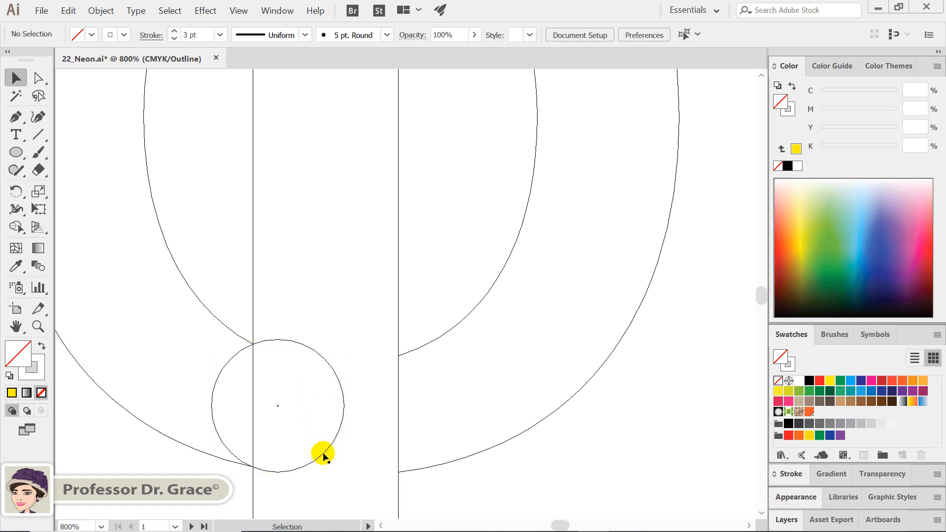
drag(323, 453, 319, 455)
Step: Merge the circle with the O's left cut end using the Shape Builder tool
drag(276, 361, 219, 321)
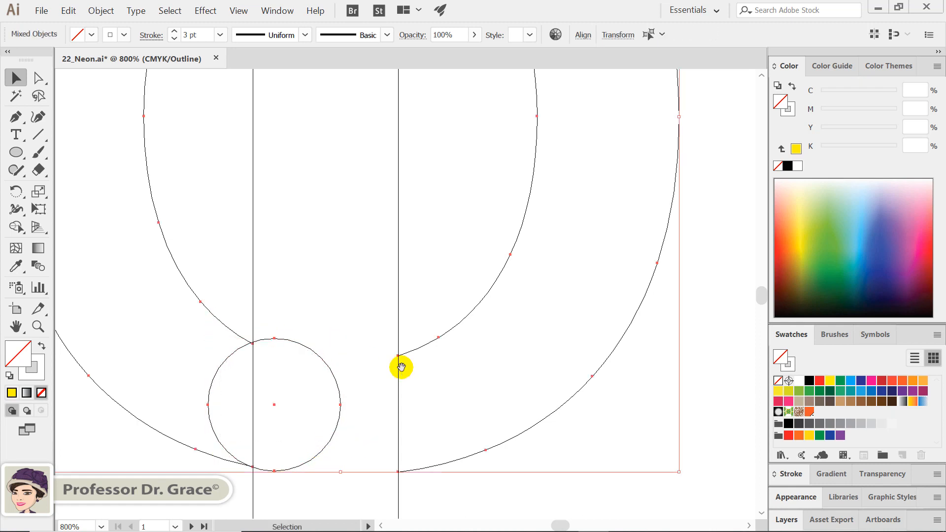
drag(403, 362, 610, 366)
click(16, 227)
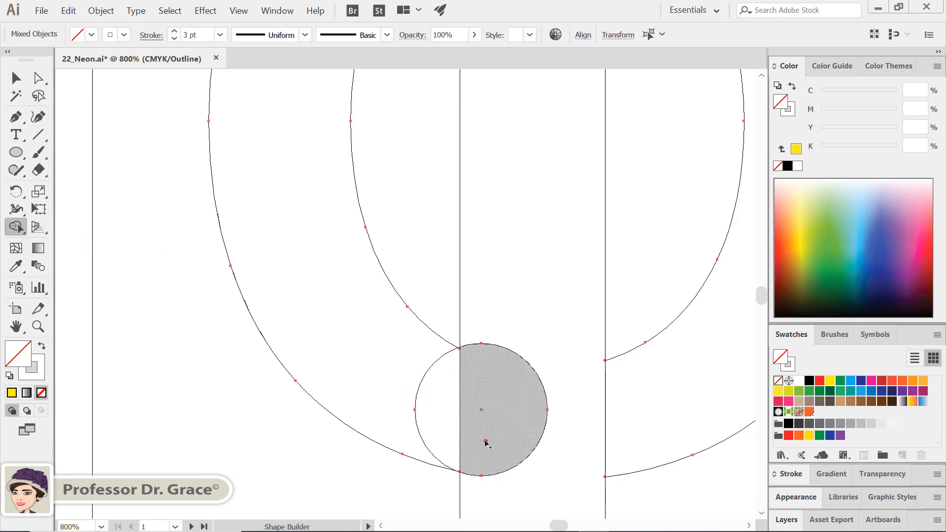
drag(485, 443, 400, 380)
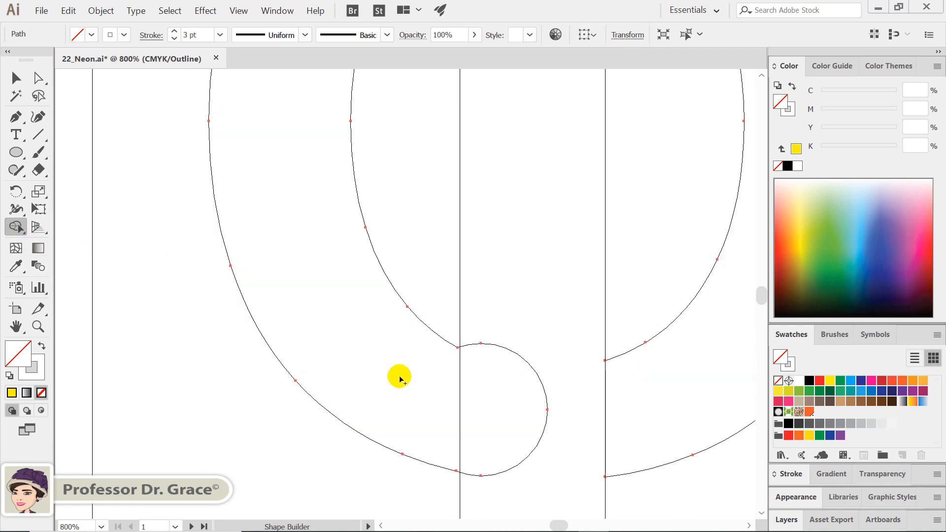
Step: Smooth the two joints where the rounded cap meets the inner and outer curves of the O with the Smooth tool
drag(542, 399, 410, 405)
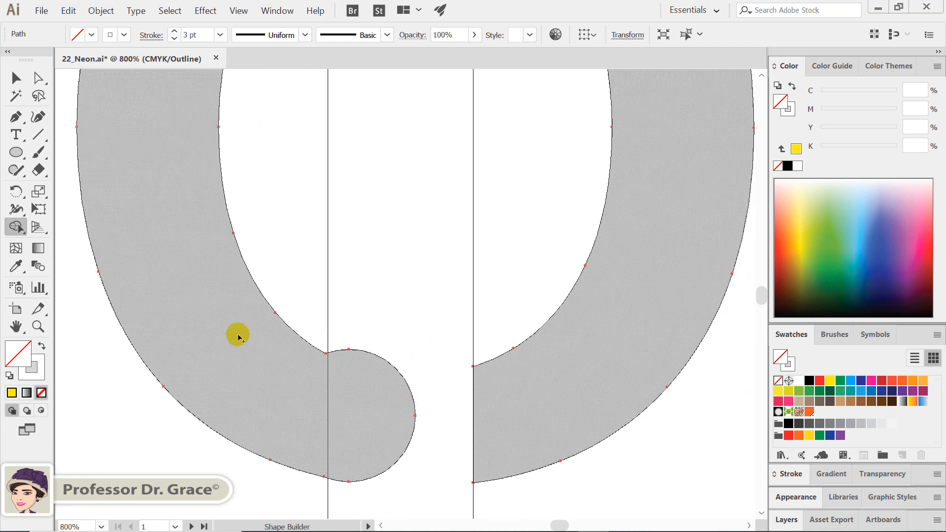
click(12, 172)
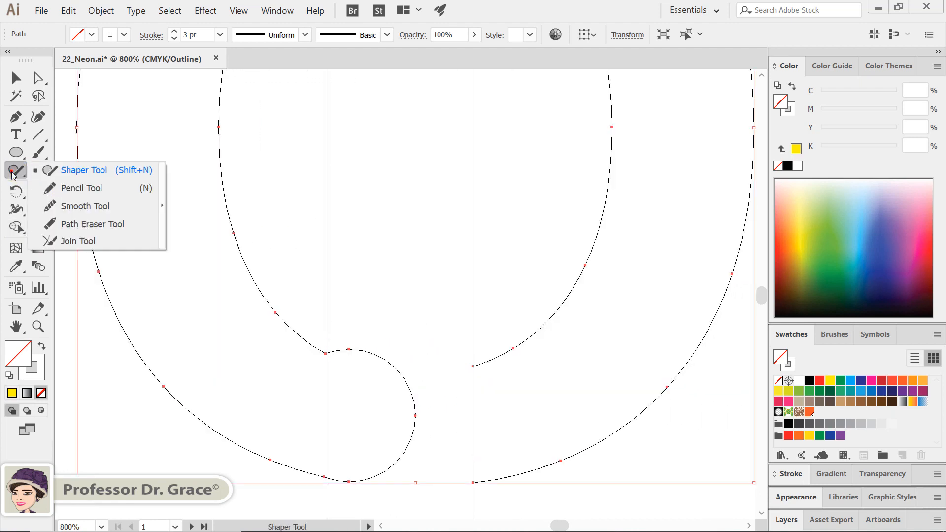
click(65, 206)
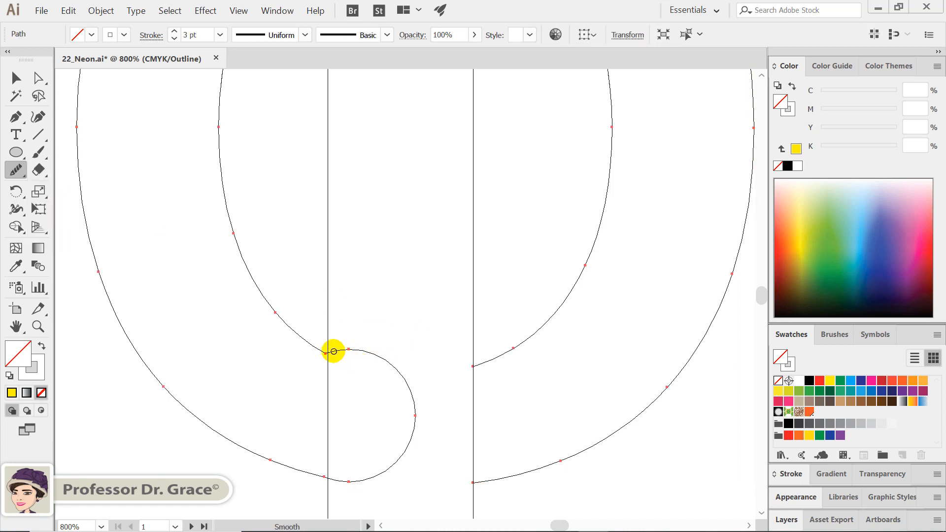
mouse_move(320, 348)
mouse_down()
mouse_move(327, 375)
mouse_move(339, 348)
mouse_move(342, 364)
mouse_move(321, 371)
mouse_move(326, 353)
mouse_move(306, 340)
mouse_move(322, 347)
mouse_move(324, 384)
mouse_up()
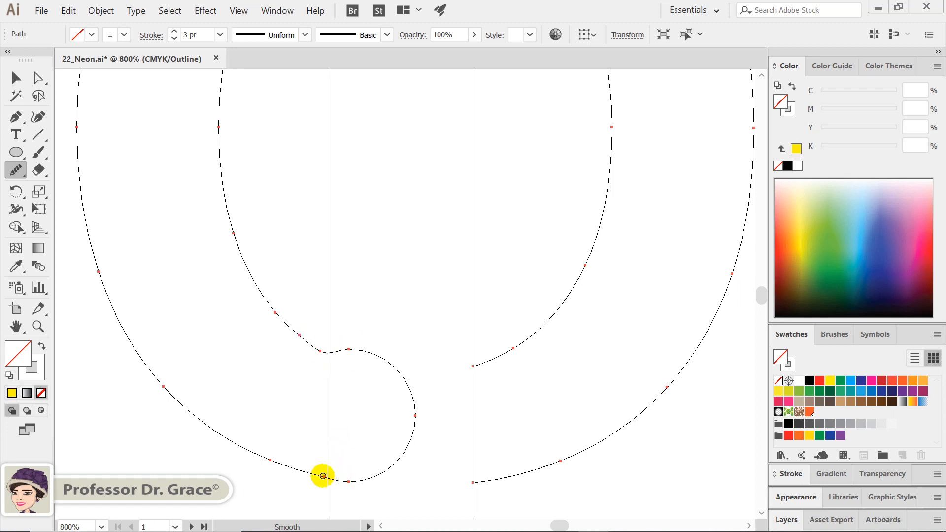
drag(322, 476, 311, 474)
Step: Open the O's right cut end by adding an anchor point on its straight edge and deleting it
key(ctrl+0)
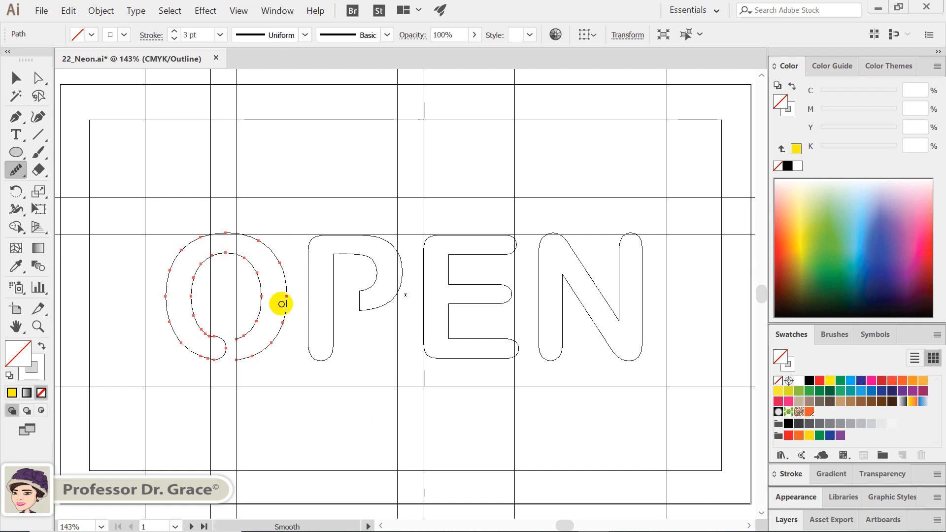
click(12, 121)
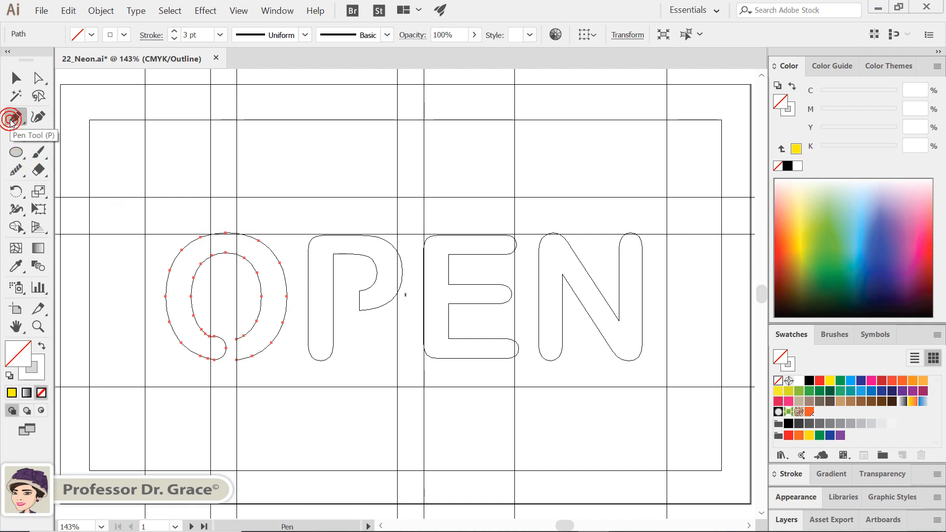
drag(11, 120, 68, 140)
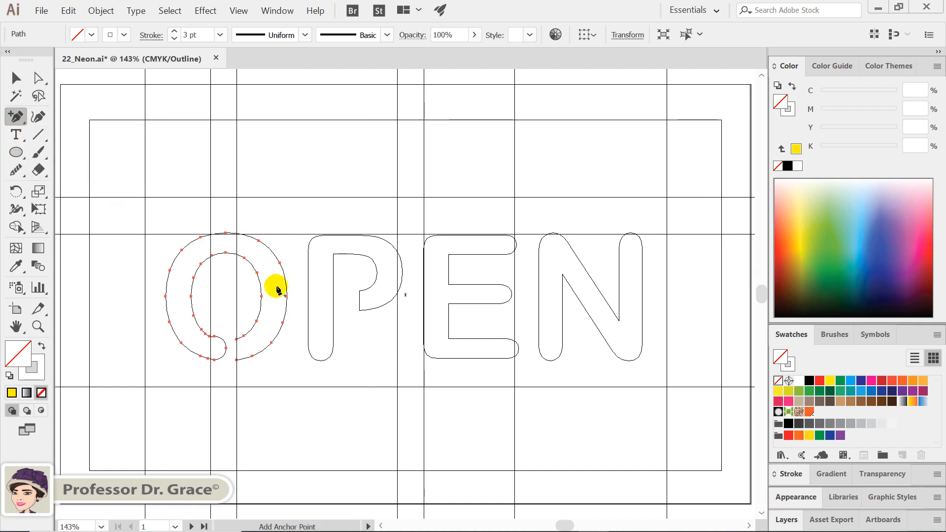
key(ctrl)
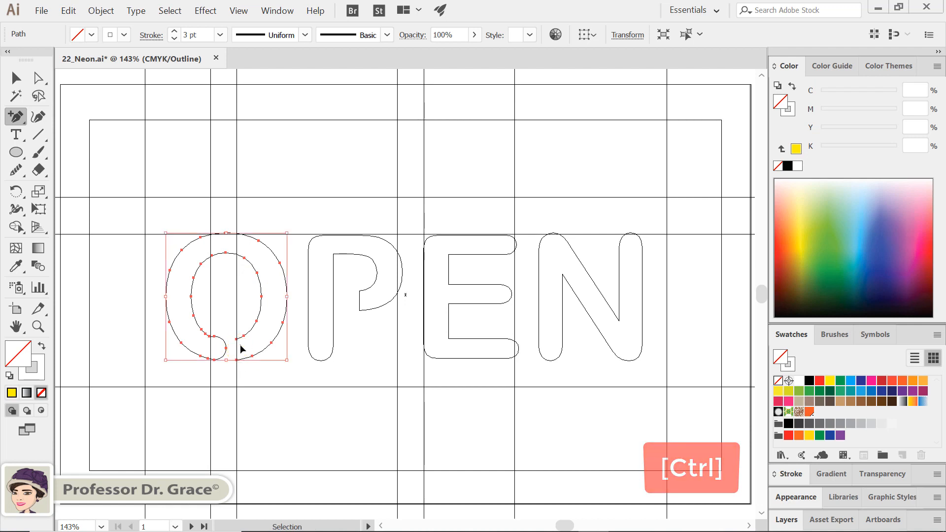
ctrl+click(238, 344)
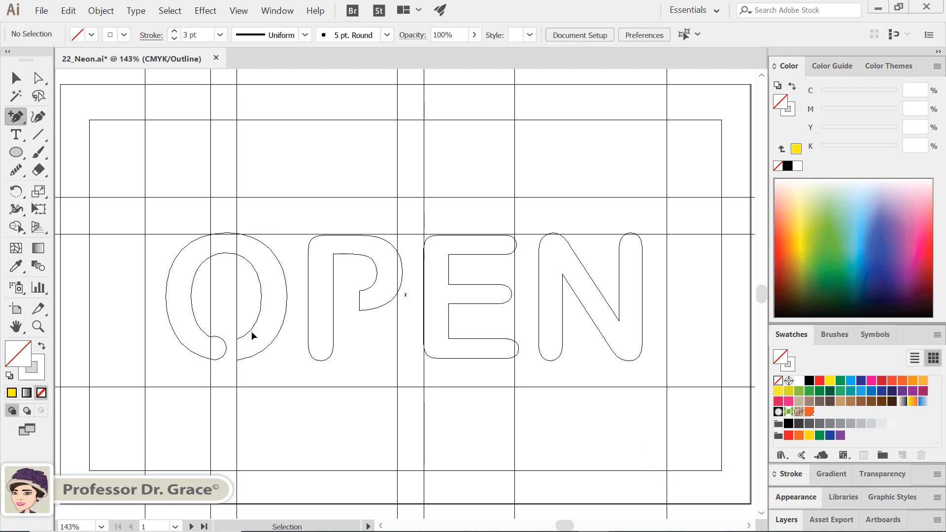
ctrl+click(252, 332)
click(238, 352)
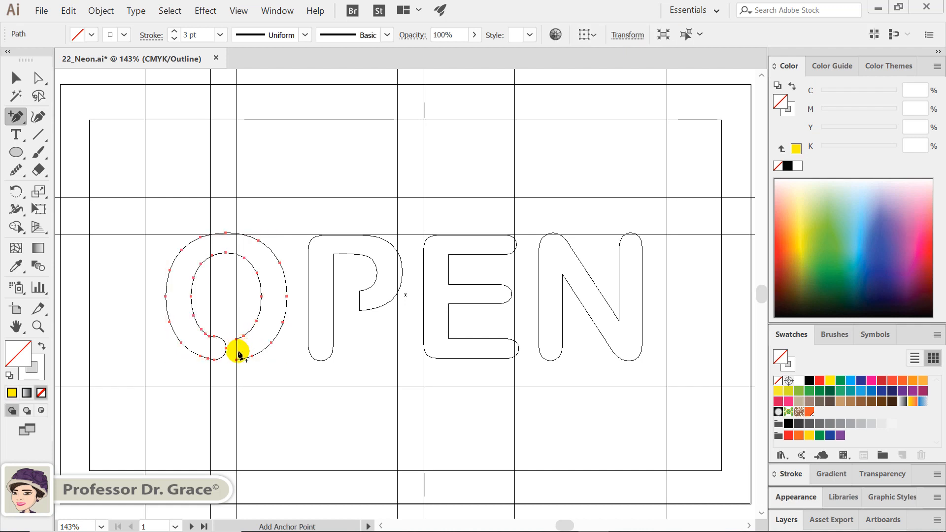
key(Delete)
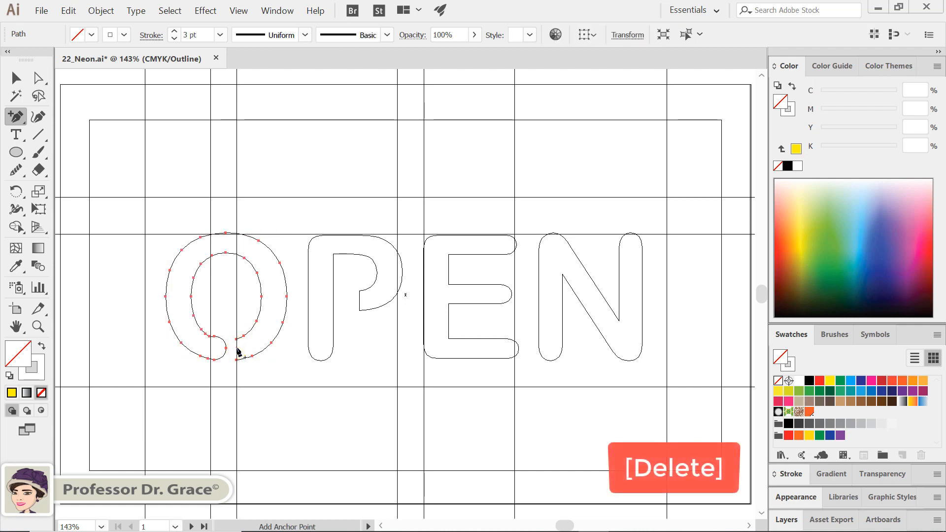
click(239, 351)
key(Delete)
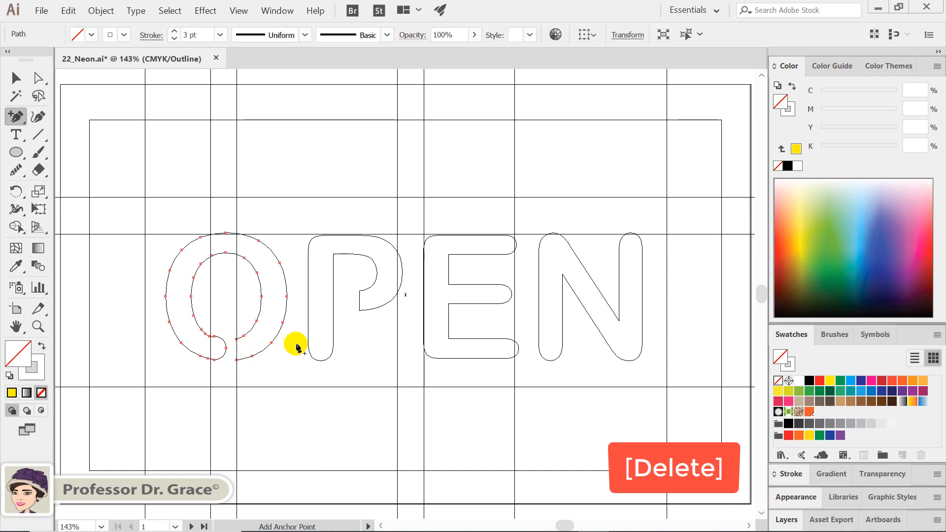
Step: Open the P's cut end by adding an anchor point on its straight vertical edge and deleting it
key(ctrl)
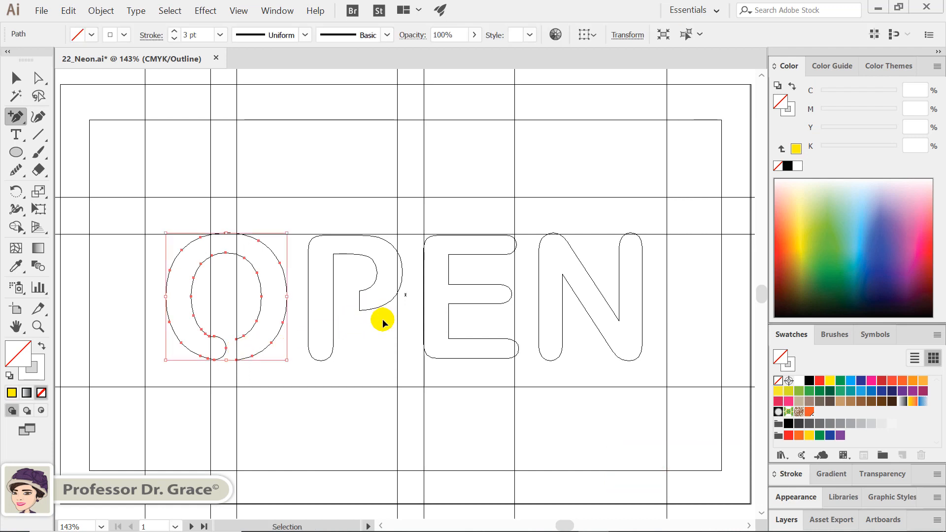
ctrl+click(360, 294)
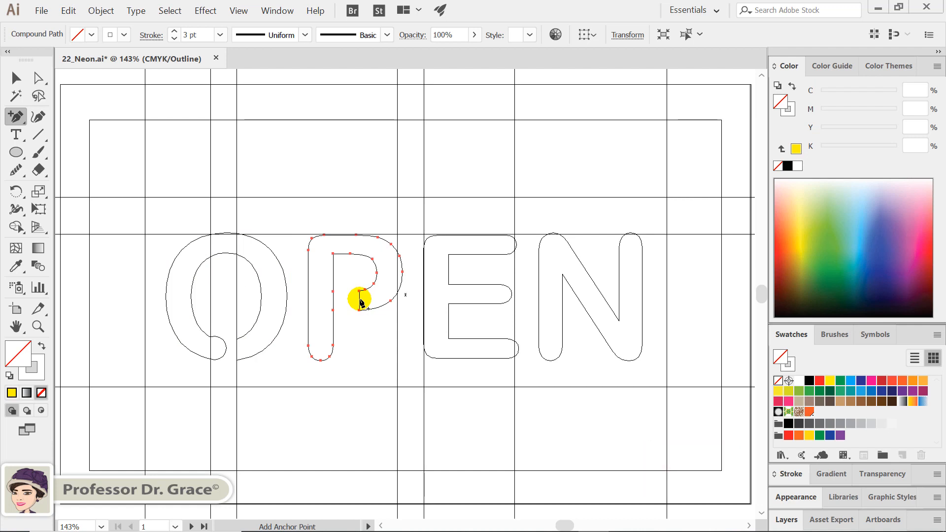
ctrl+click(360, 299)
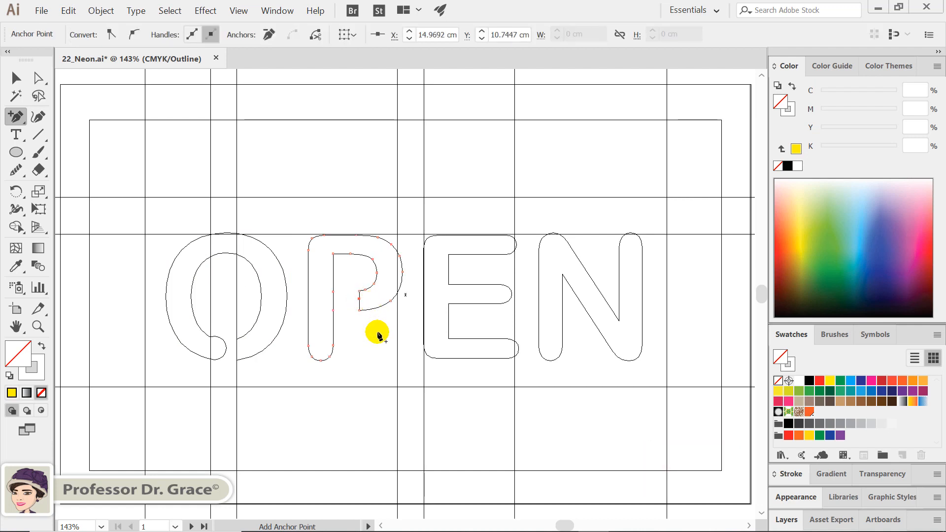
key(Delete)
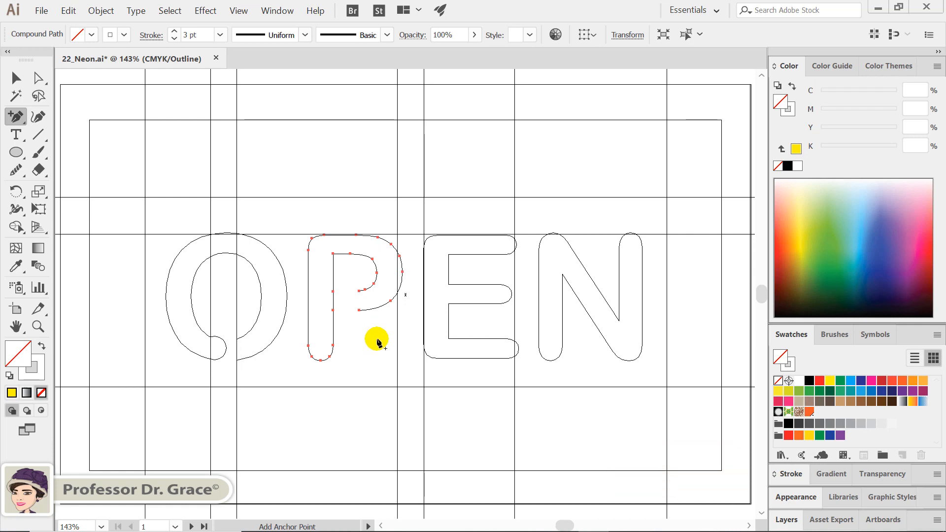
Step: Delete the anchor points of the rounded cap at the end of the E's upper arm
key(a)
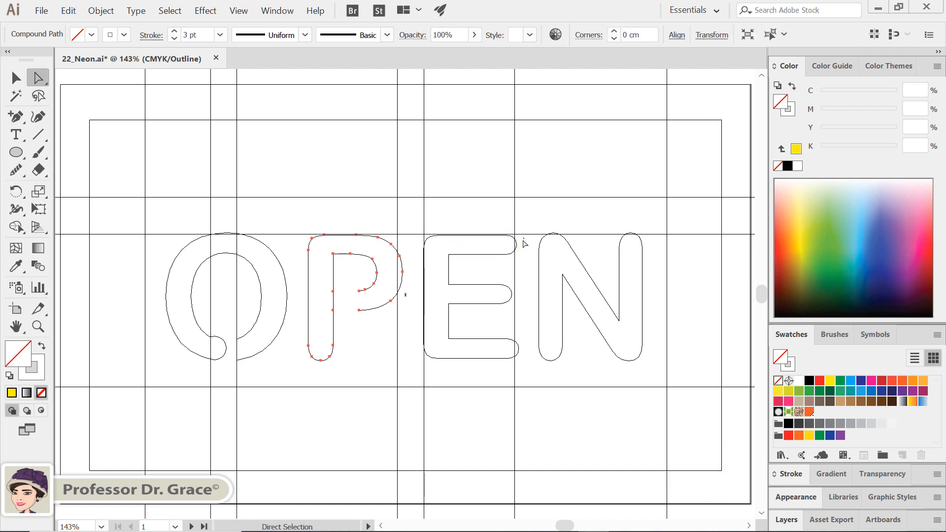
click(507, 253)
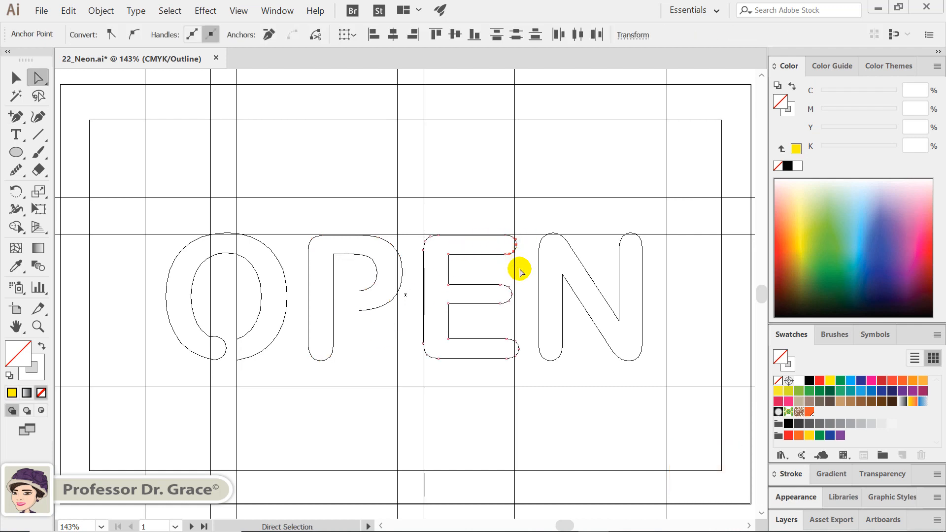
click(518, 258)
key(Delete)
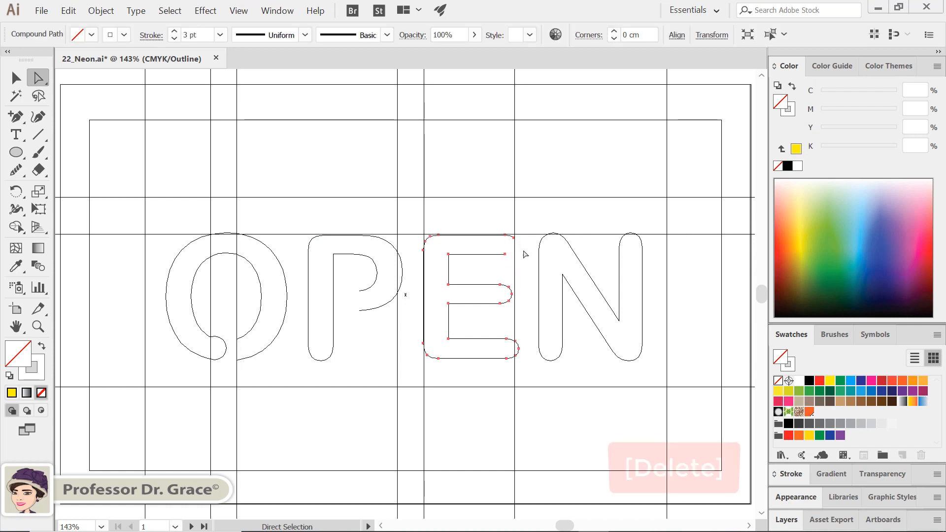
drag(523, 256, 512, 224)
key(Delete)
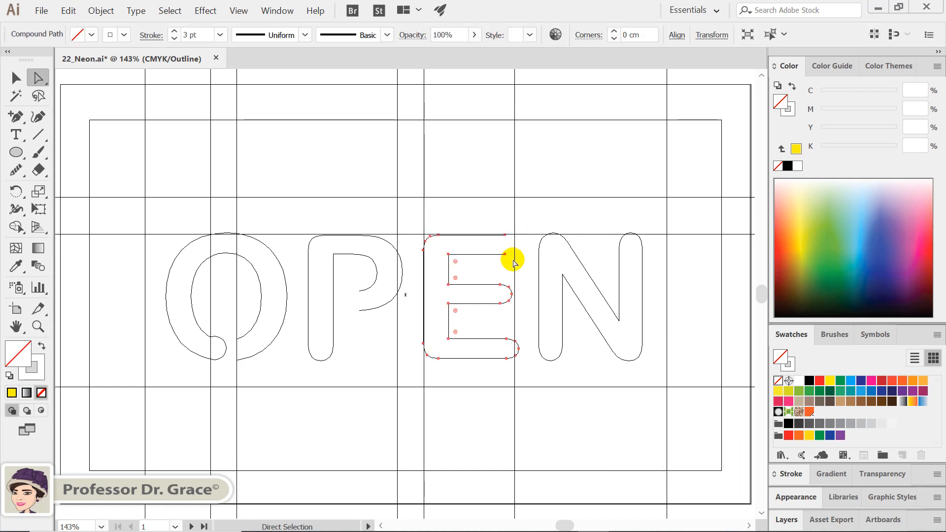
Step: Extend both open ends of the E's upper arm horizontally to the vertical guide
drag(514, 264, 485, 203)
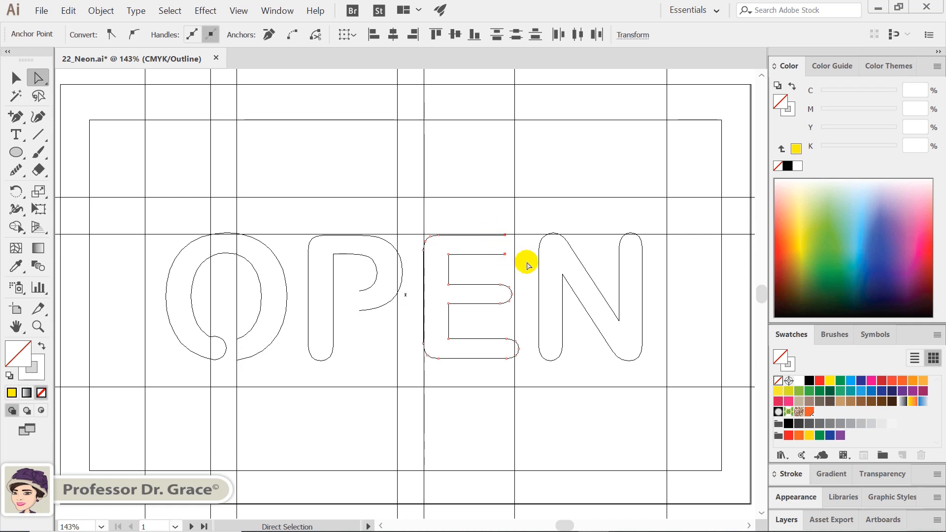
key(Right)
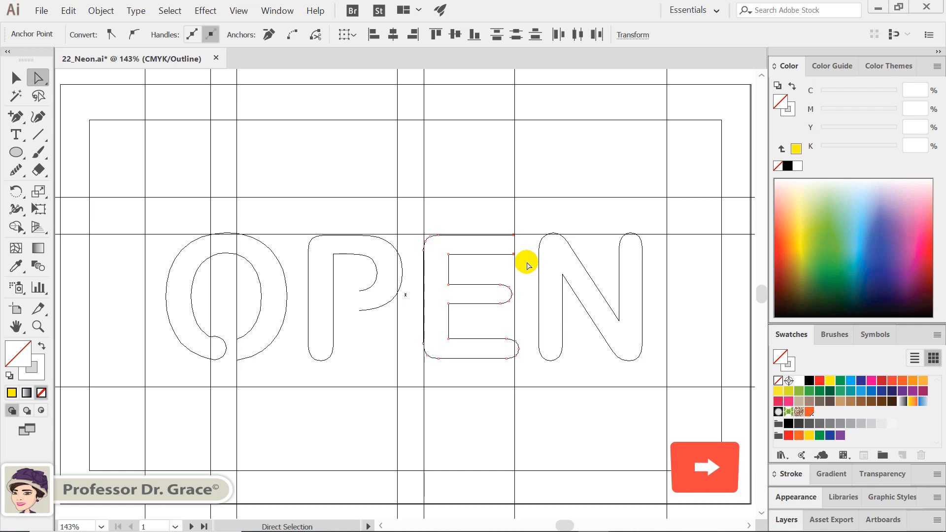
click(526, 266)
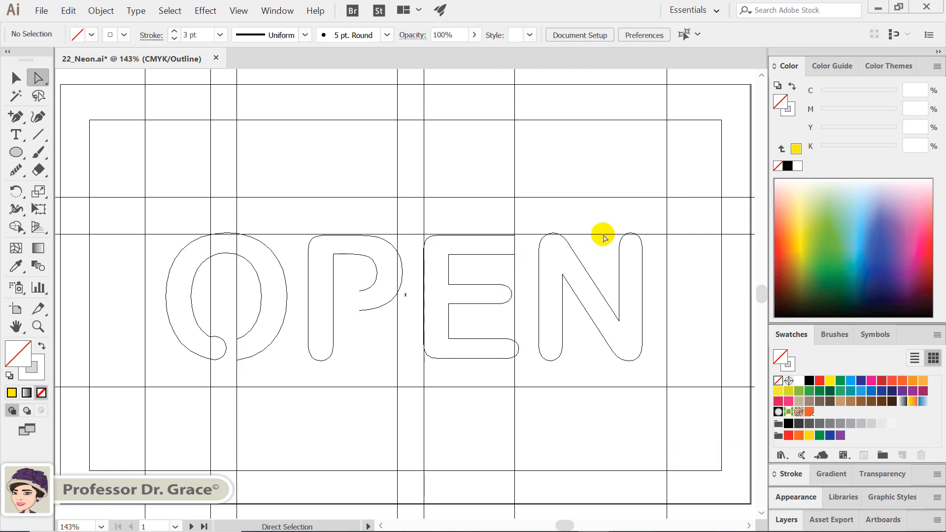
Step: Delete the rounded cap on the N's right stem and extend both open ends up to the horizontal guide
drag(626, 223, 659, 243)
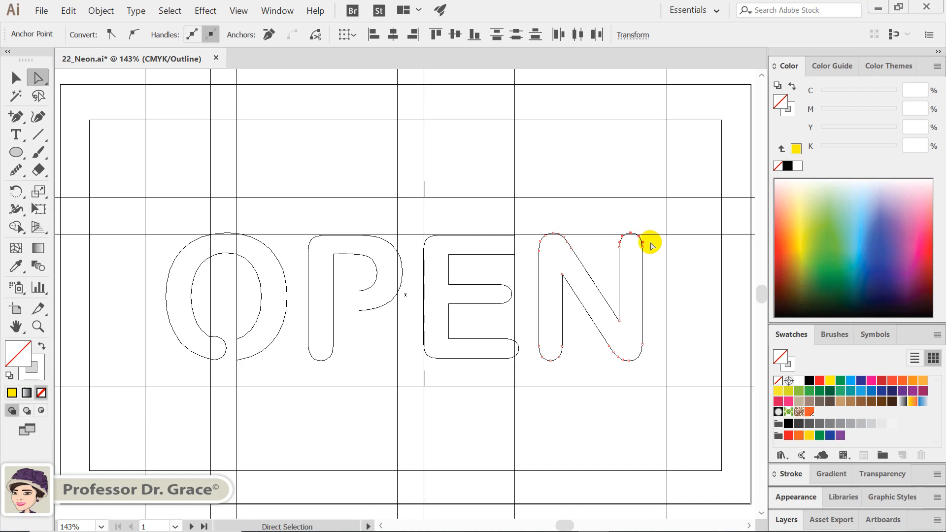
key(Delete)
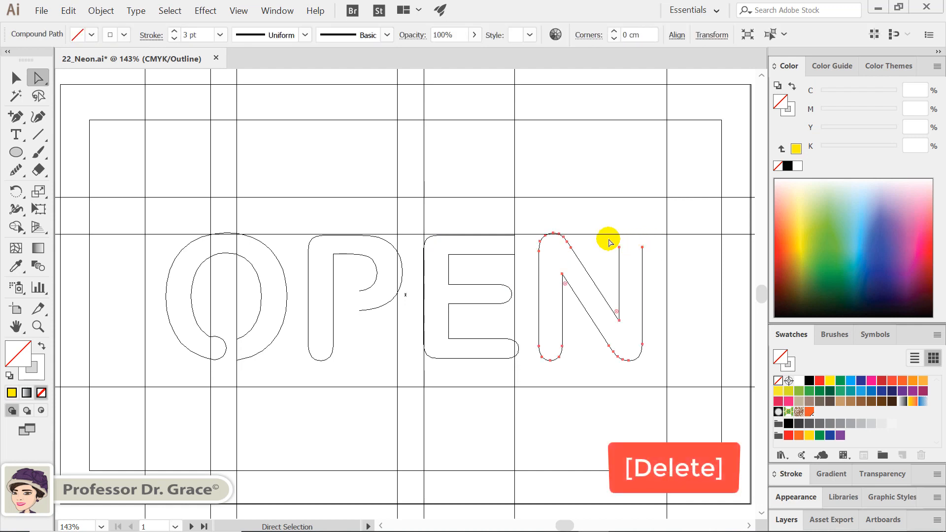
drag(609, 238, 656, 263)
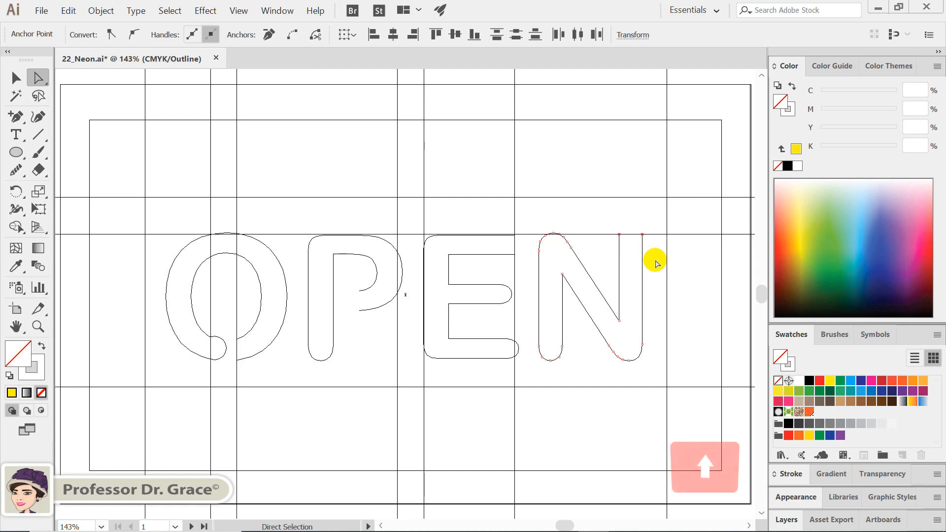
click(655, 264)
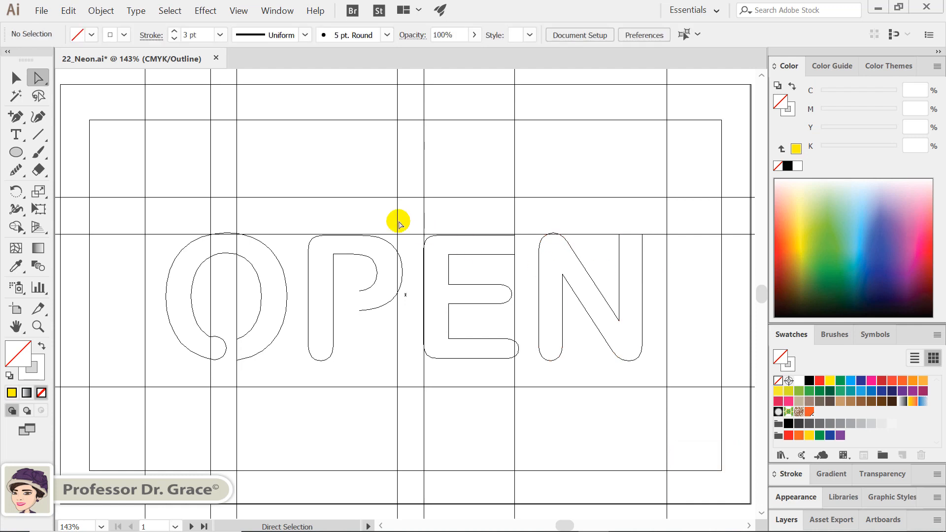
Step: Draw a rounded rectangle about 26.1 by 9.5 cm on the guides around OPEN and cut a gap in its upper edge between the central guides
drag(16, 152, 57, 170)
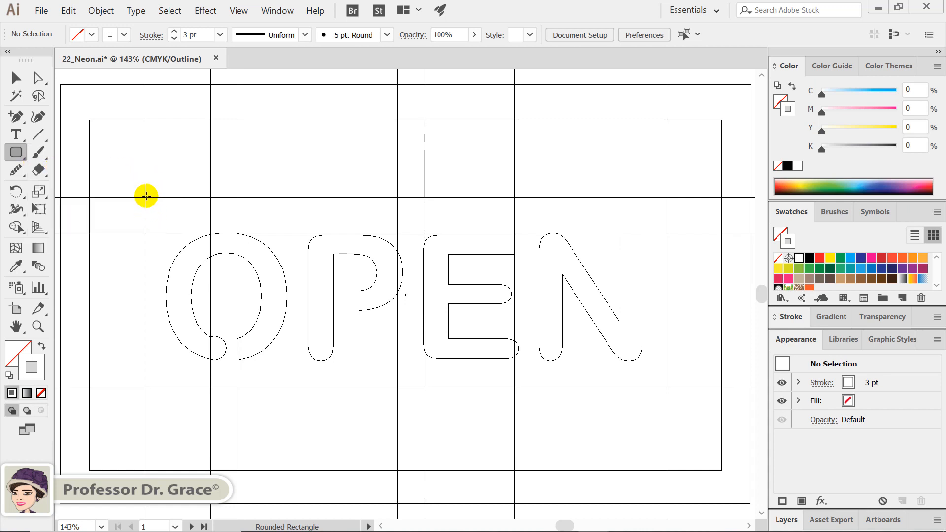
drag(144, 197, 667, 386)
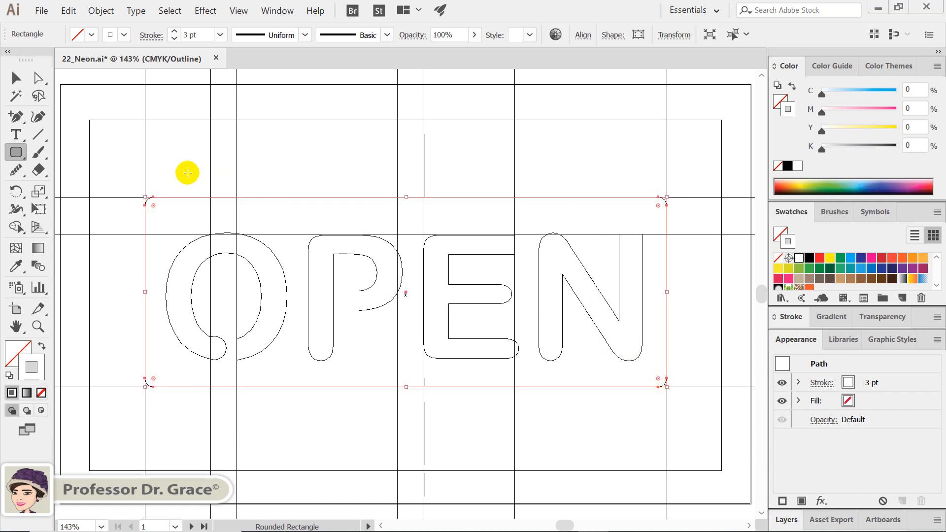
click(20, 120)
drag(20, 121, 43, 132)
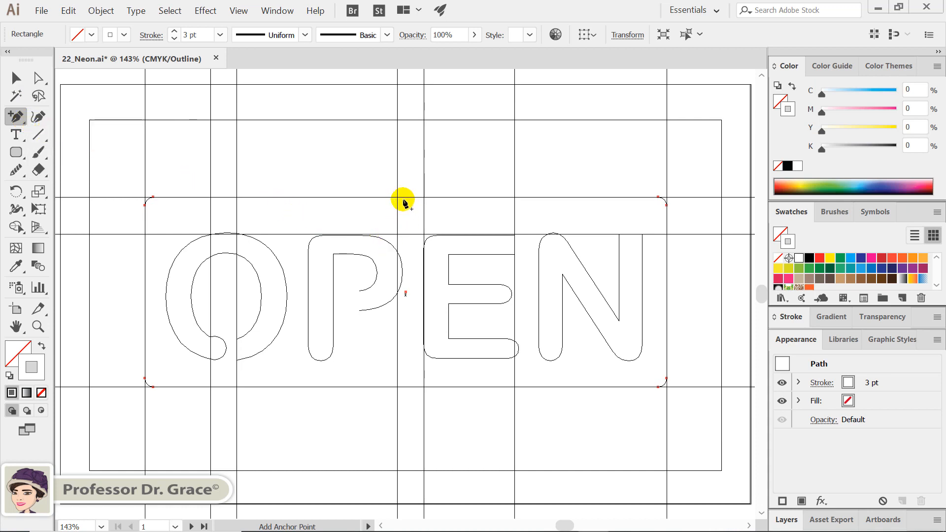
click(395, 198)
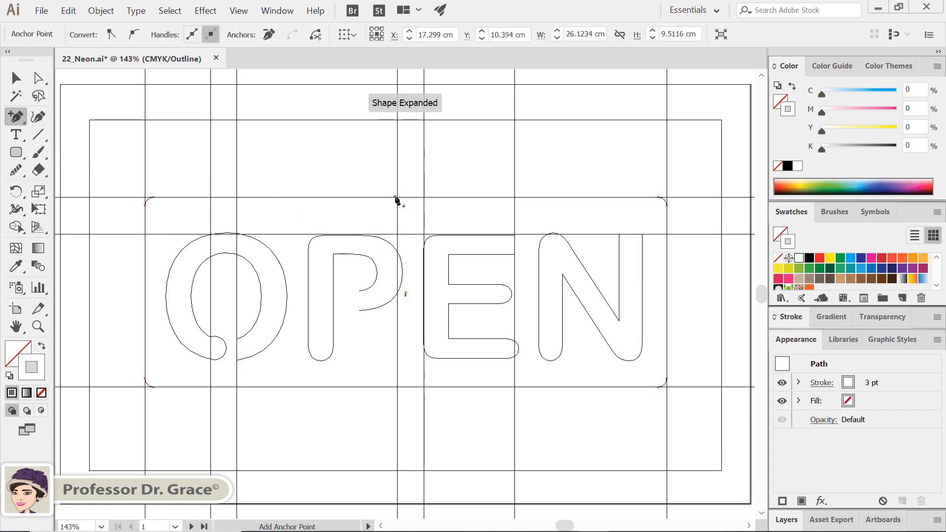
click(423, 198)
click(412, 198)
key(Delete)
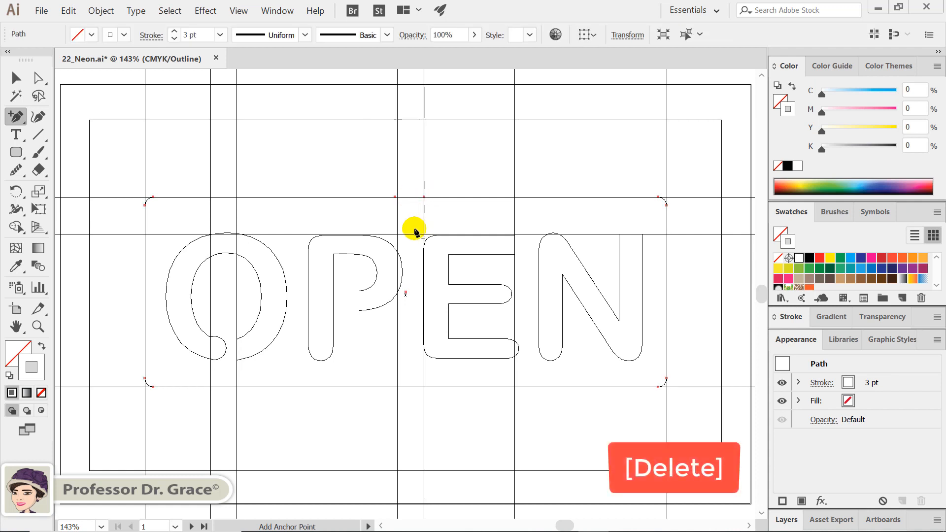
Step: Shift the left end point of the frame's gap to the vertical guide and return to preview display
click(39, 76)
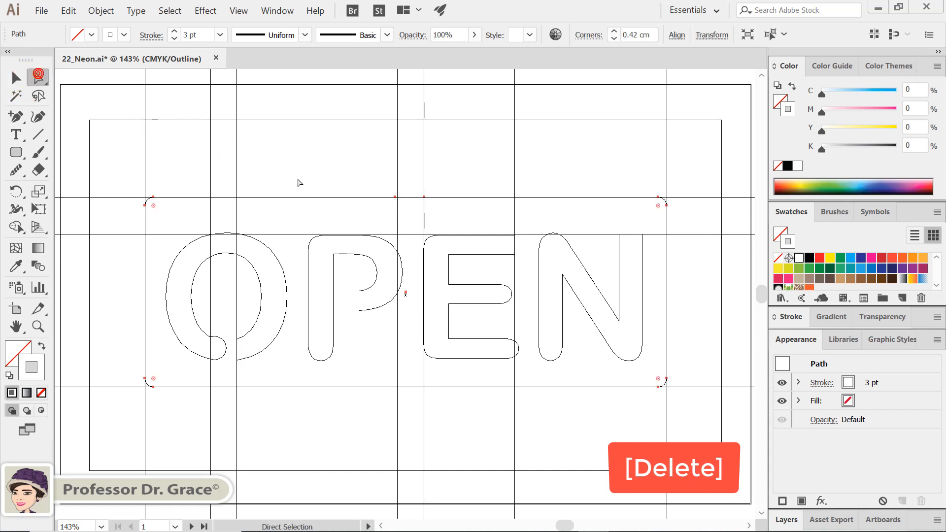
drag(395, 203, 381, 183)
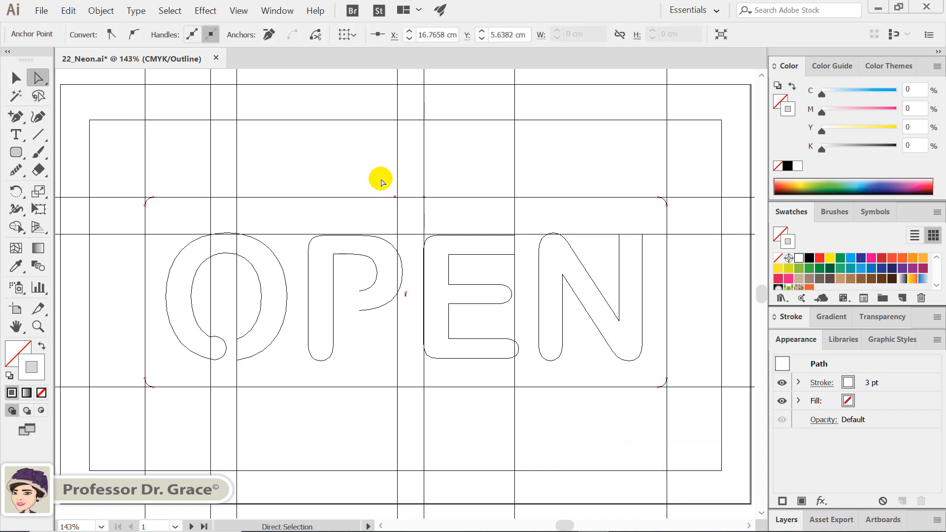
key(ctrl+y)
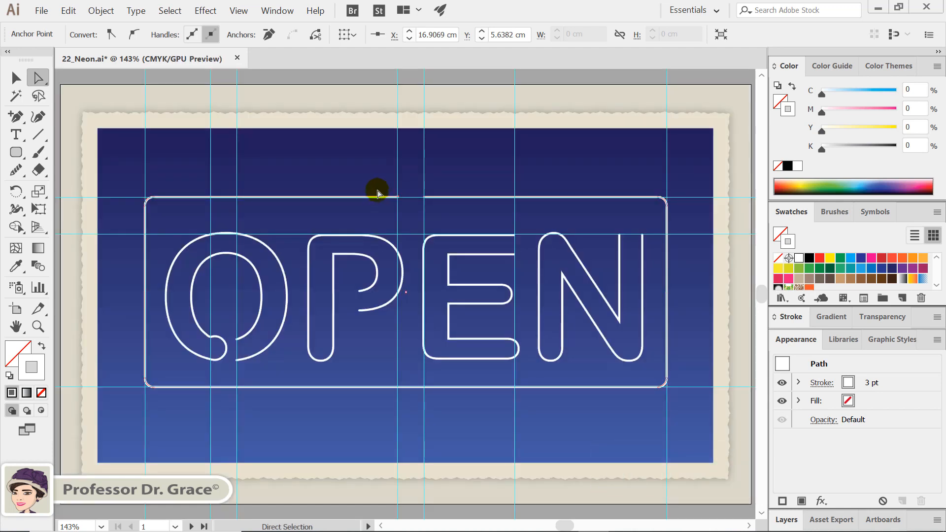
Step: Select the OPEN letters and the frame together and duplicate their 3 pt stroke three times
key(v)
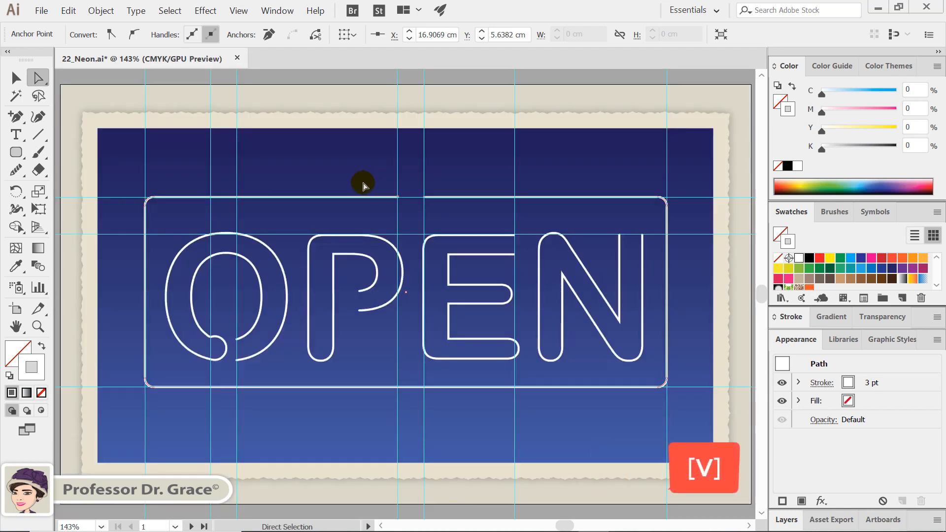
drag(163, 174, 633, 352)
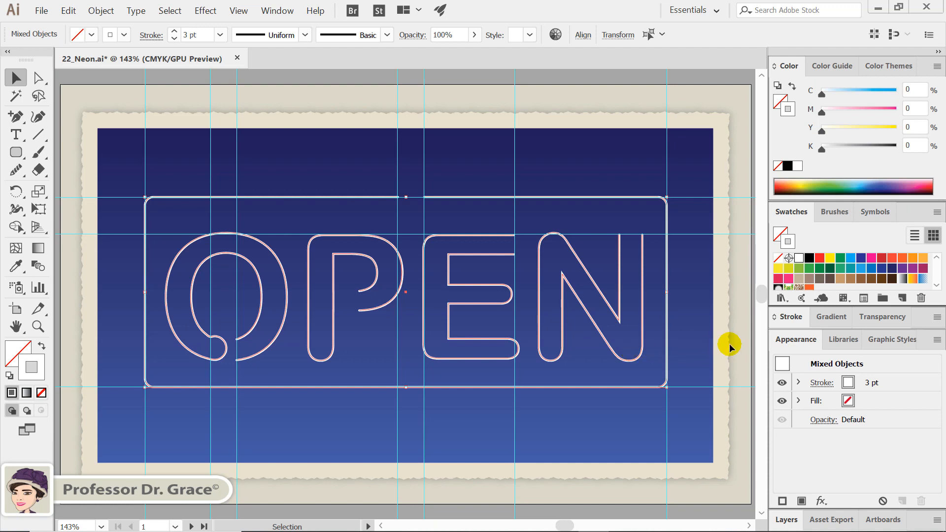
click(896, 385)
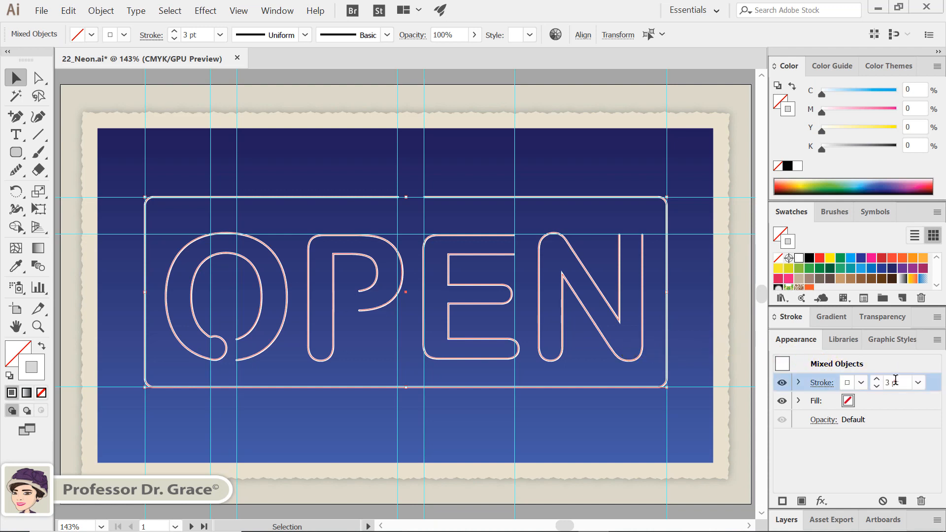
click(902, 502)
click(902, 501)
click(902, 502)
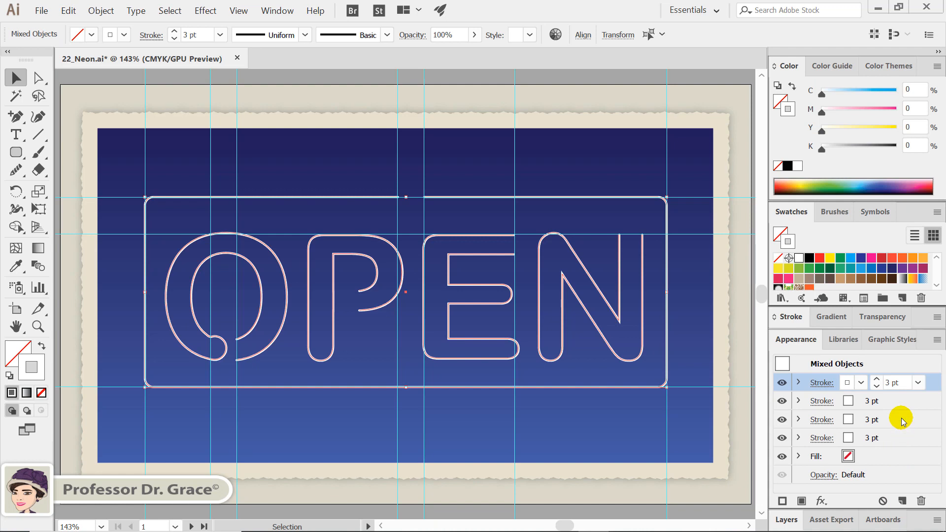
Step: Set the weights of the second, third and fourth strokes to 6 pt, 9 pt and 12 pt
click(896, 402)
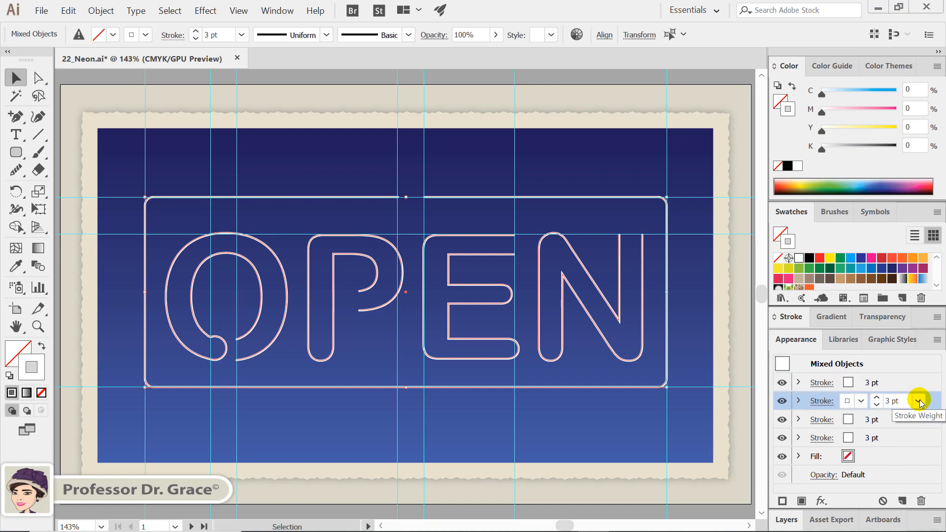
click(920, 402)
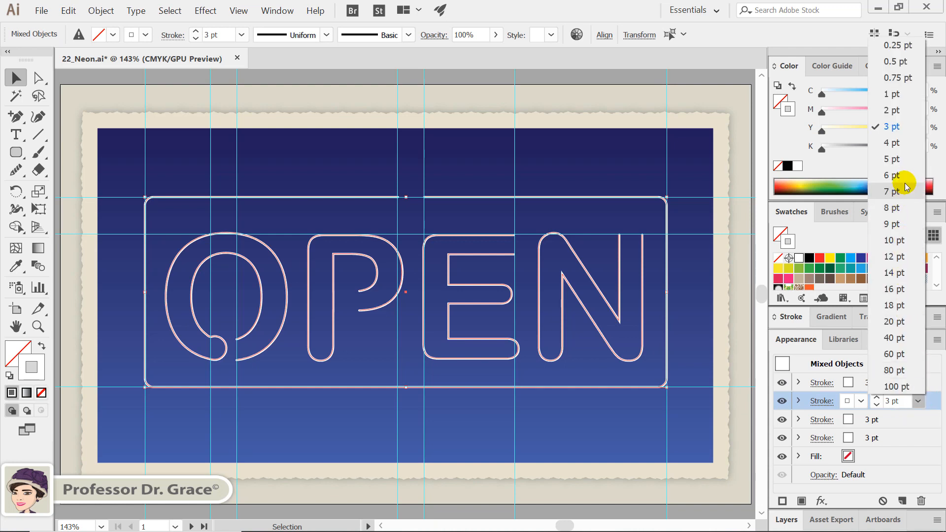
click(905, 179)
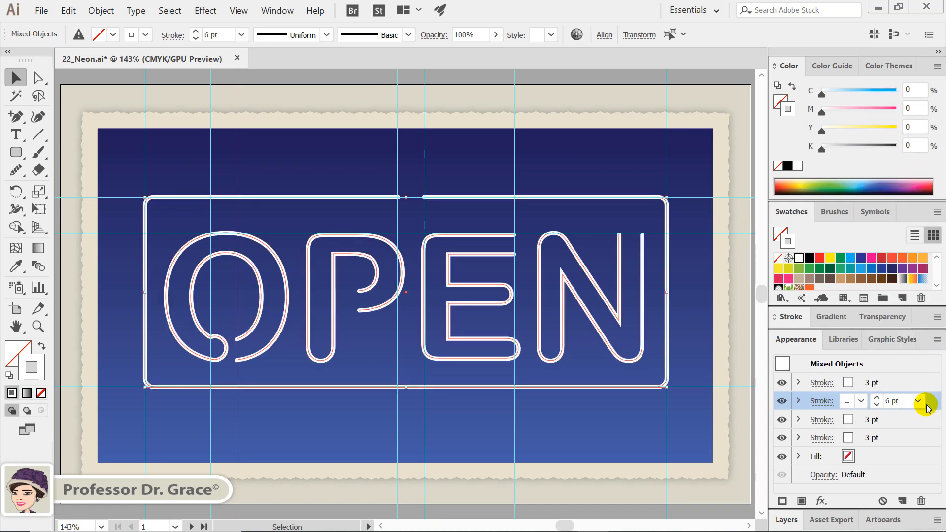
click(919, 423)
click(919, 420)
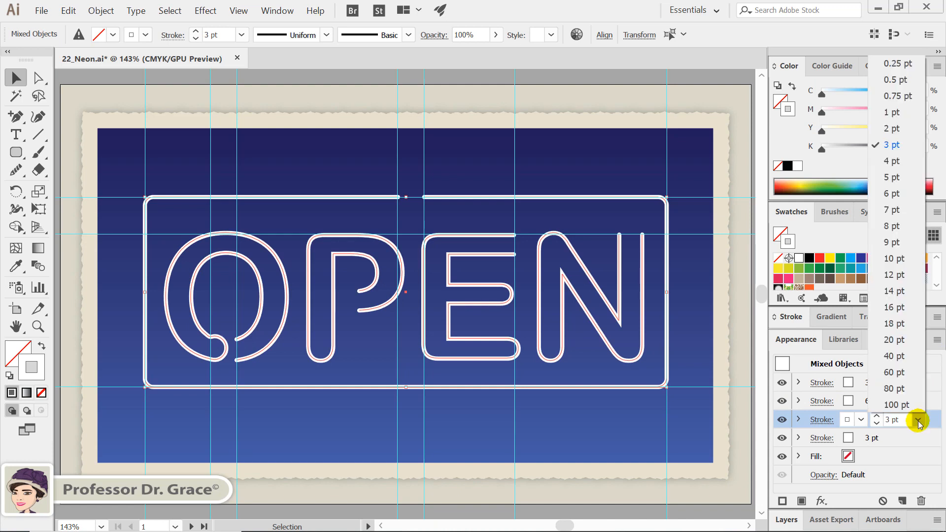
click(893, 242)
click(914, 438)
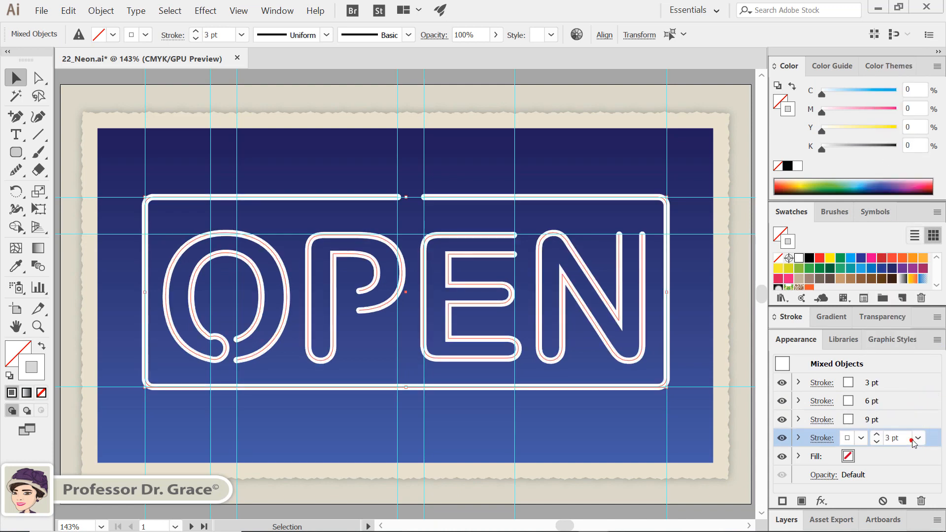
click(918, 440)
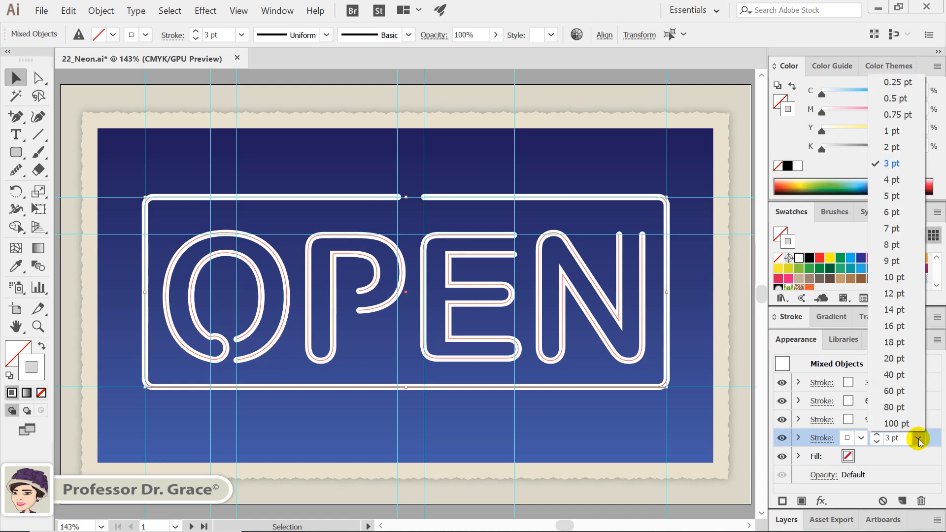
click(902, 294)
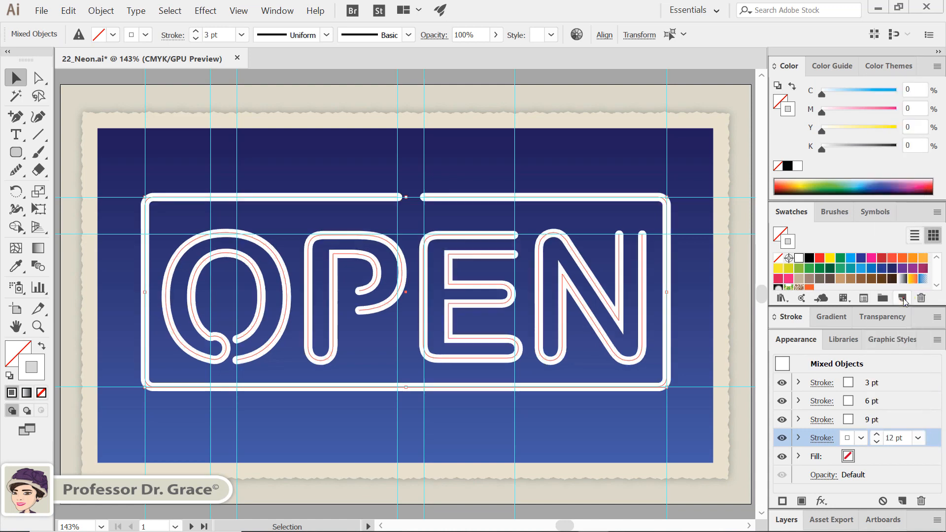
Step: Colour the 6 pt stroke of the sign with CMYK Magenta and reduce its magenta value to 30%
click(882, 401)
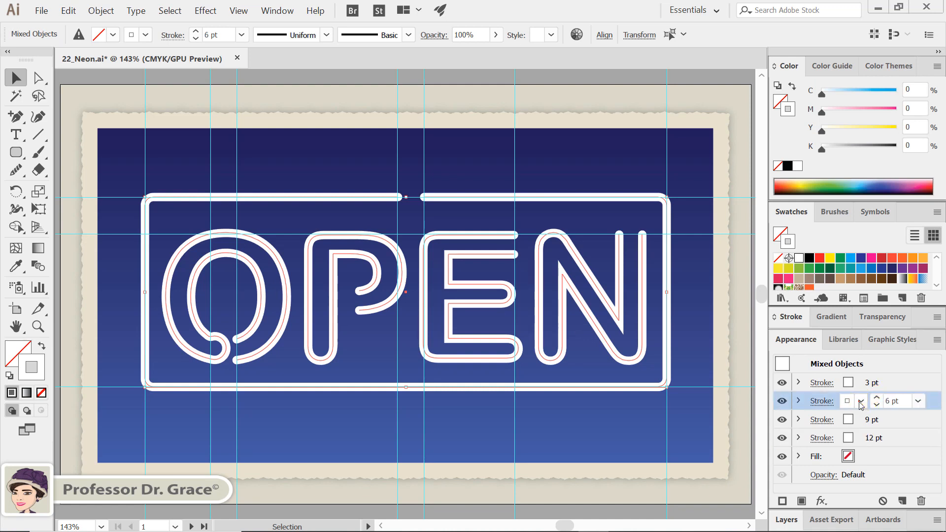
click(859, 401)
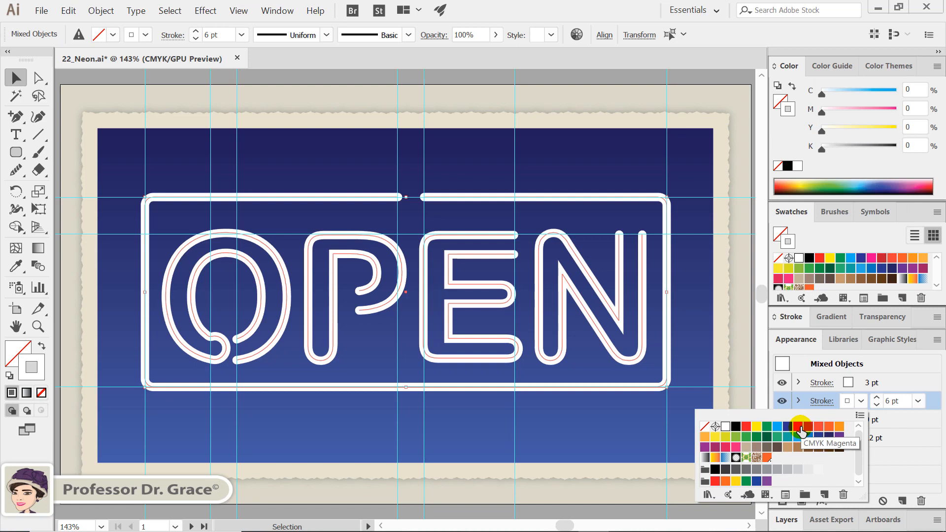
click(799, 426)
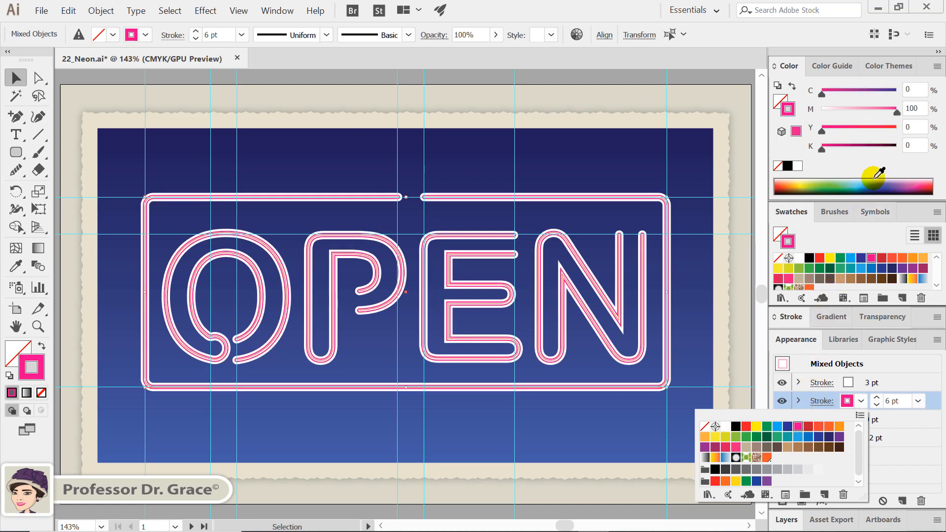
click(916, 115)
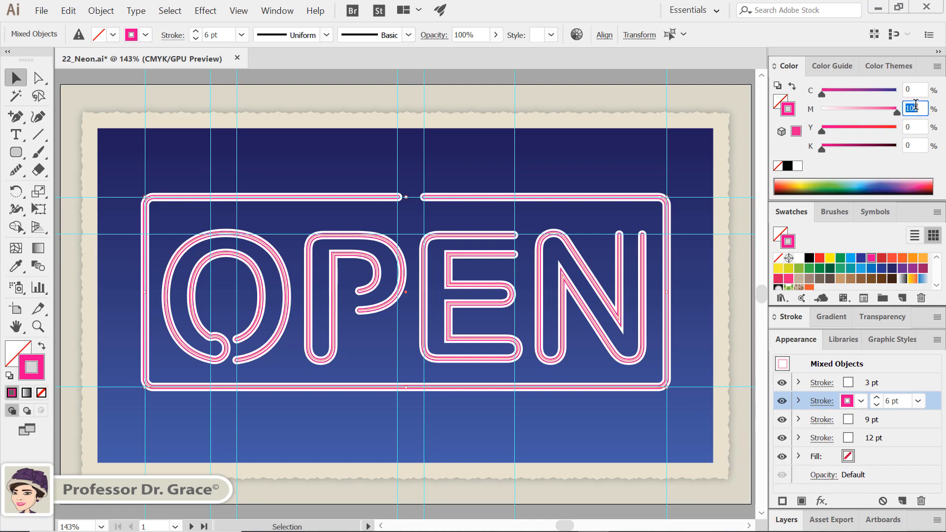
key(Return)
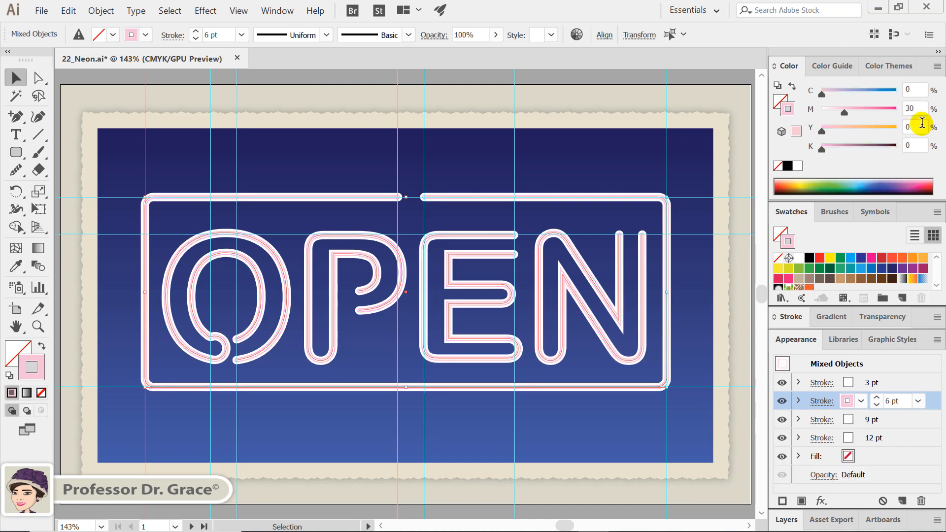
Step: Colour the 9 pt stroke with CMYK Magenta and reduce its magenta value to 60%
click(863, 423)
click(861, 420)
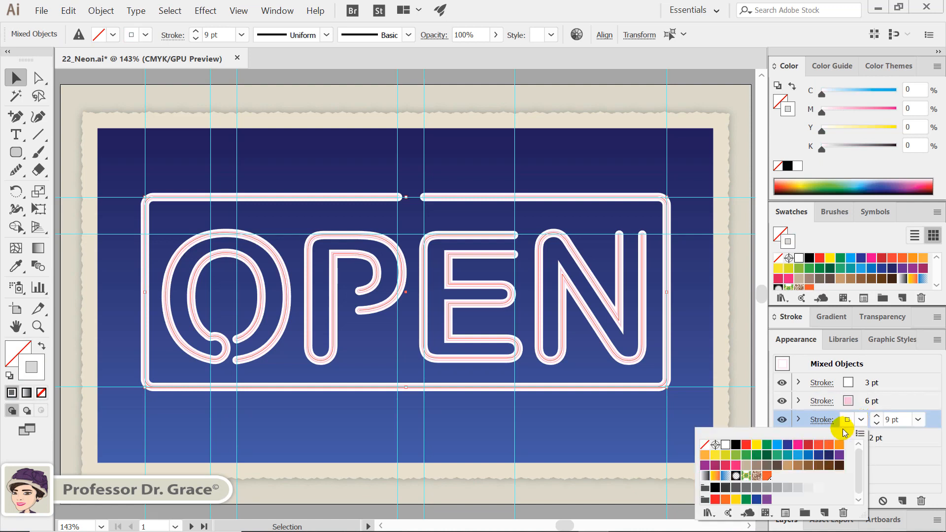
click(798, 446)
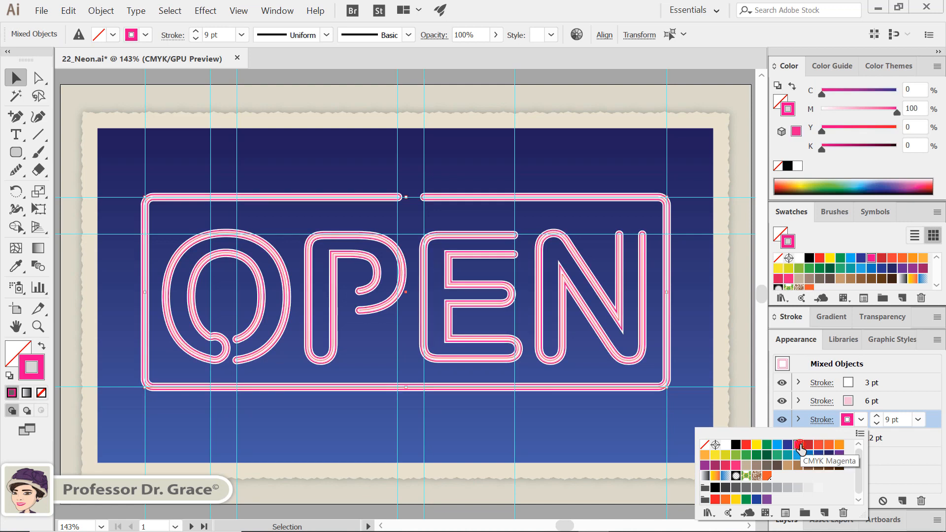
click(915, 109)
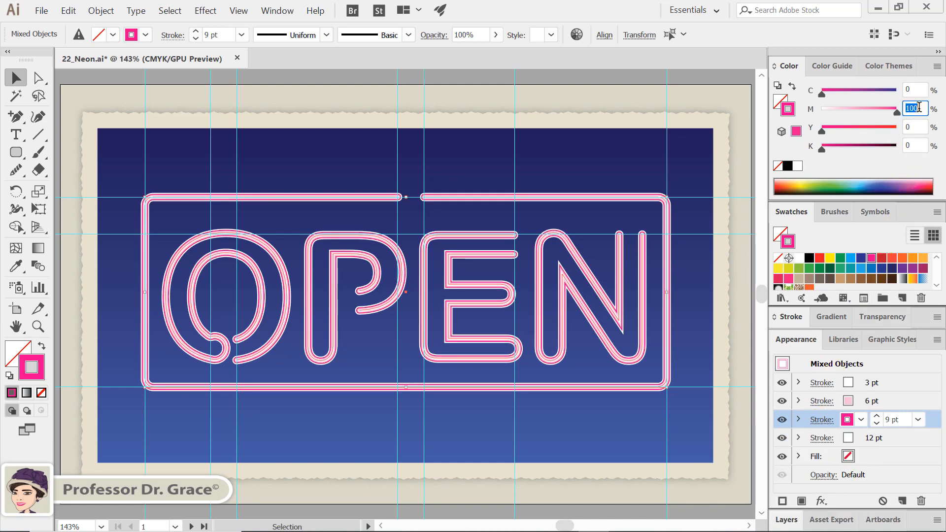
click(919, 107)
text(60)
key(Return)
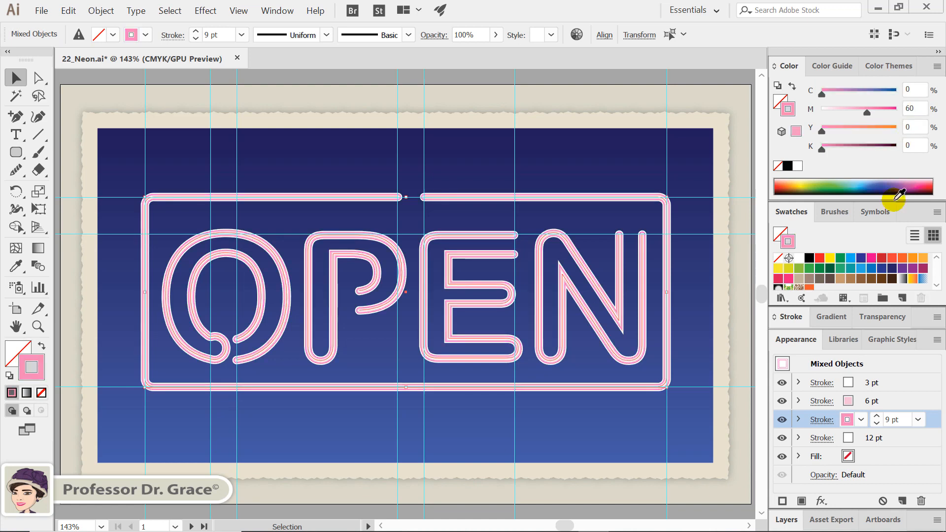
Step: Colour the 12 pt stroke with CMYK Magenta and reduce its magenta value to 90%
click(864, 440)
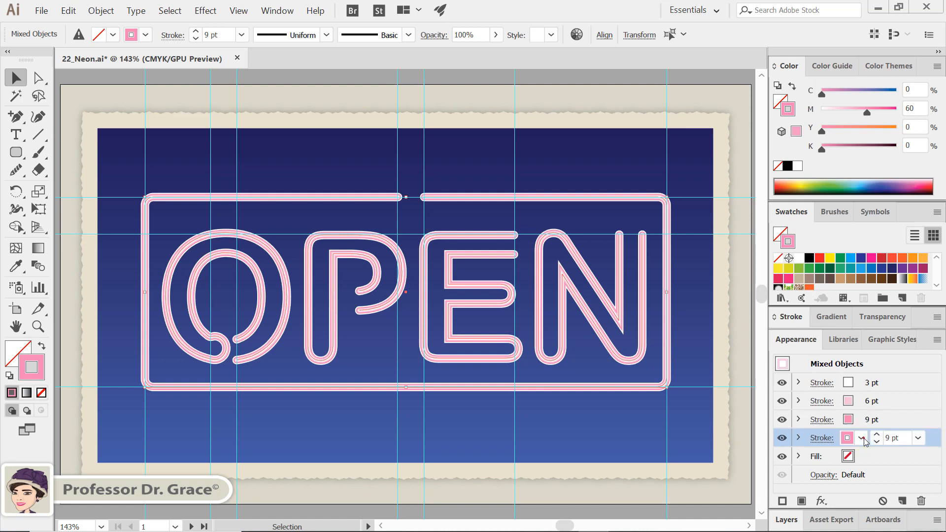
click(862, 439)
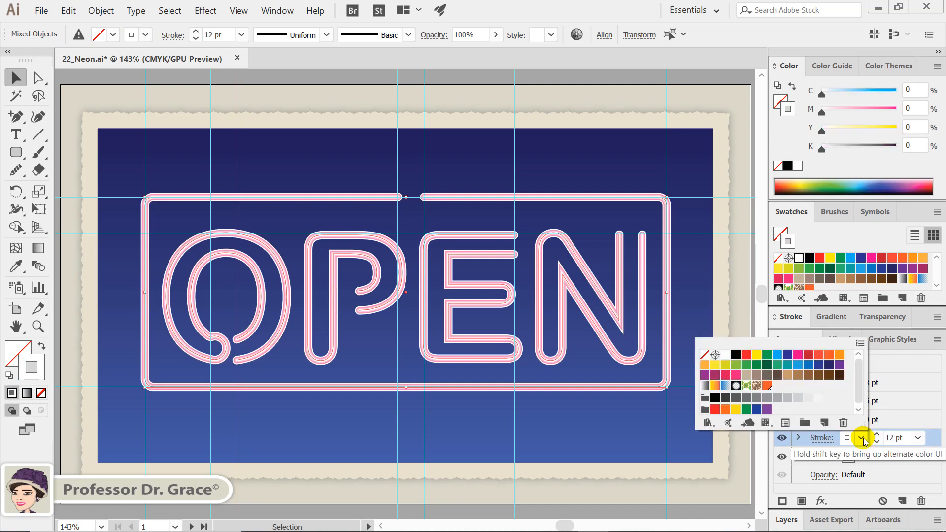
click(805, 360)
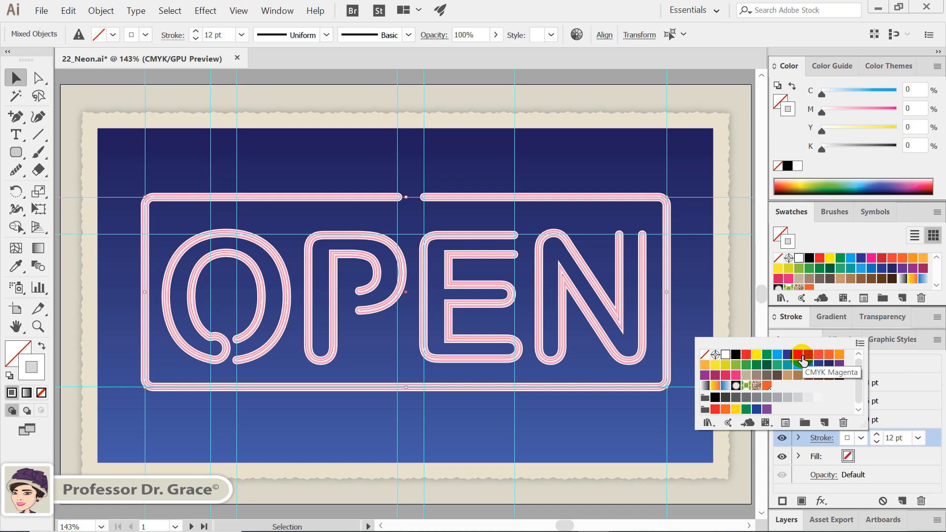
click(801, 359)
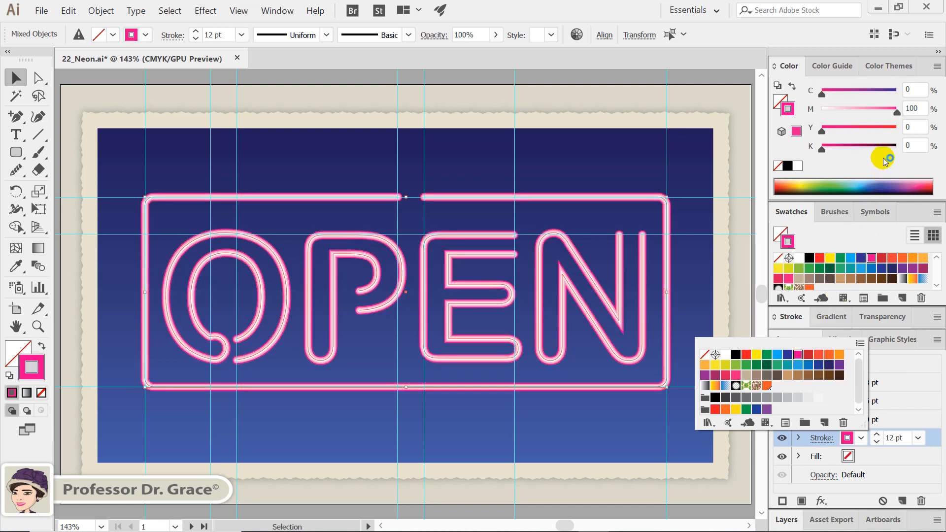
click(915, 109)
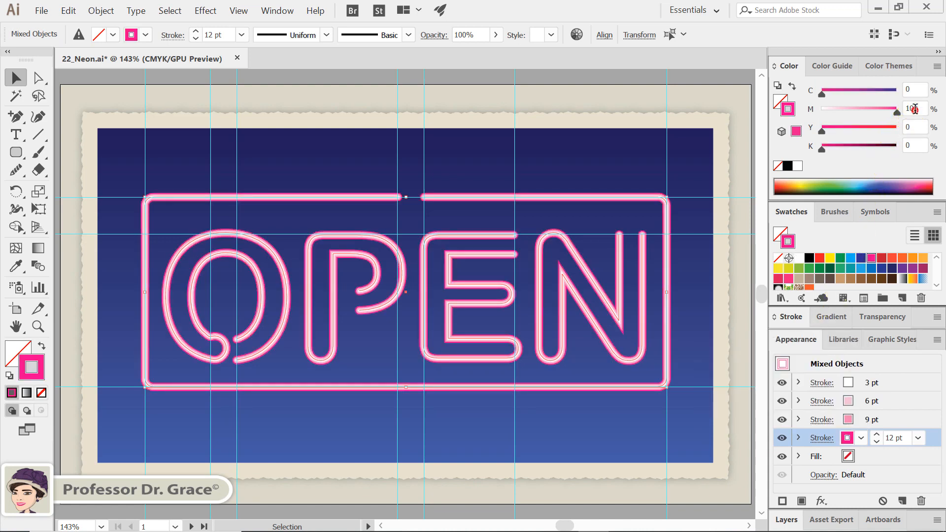
double_click(914, 108)
text(90)
key(Return)
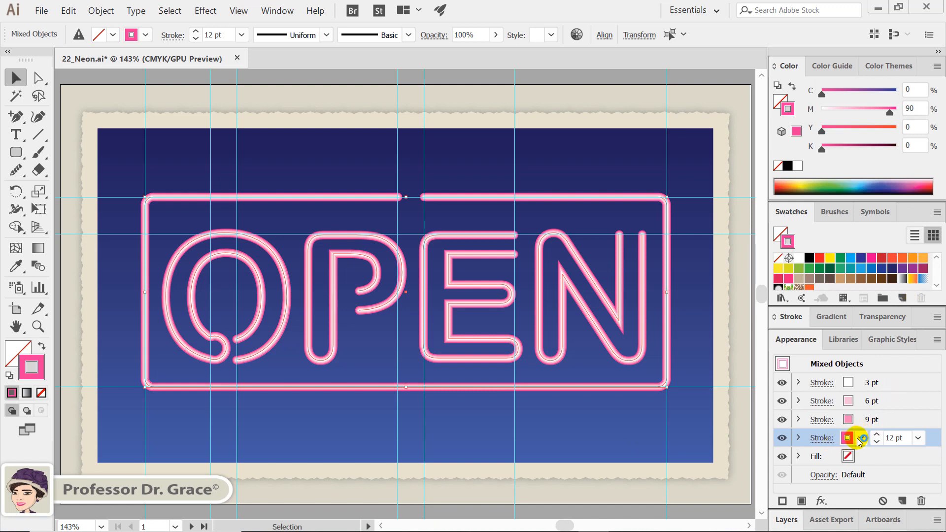
Step: Apply a Gaussian Blur with a 20-pixel radius to the 12 pt stroke
click(821, 500)
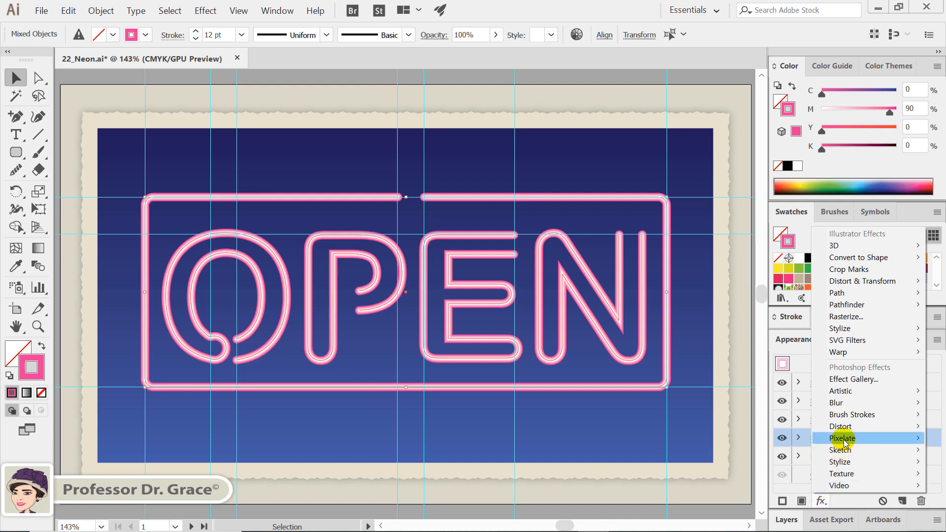
mouse_move(855, 404)
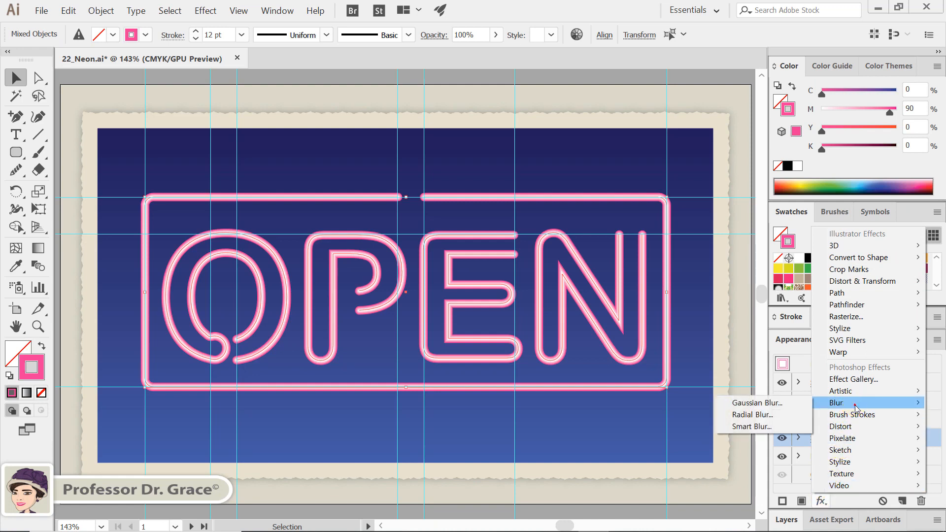
click(793, 407)
drag(316, 160, 448, 117)
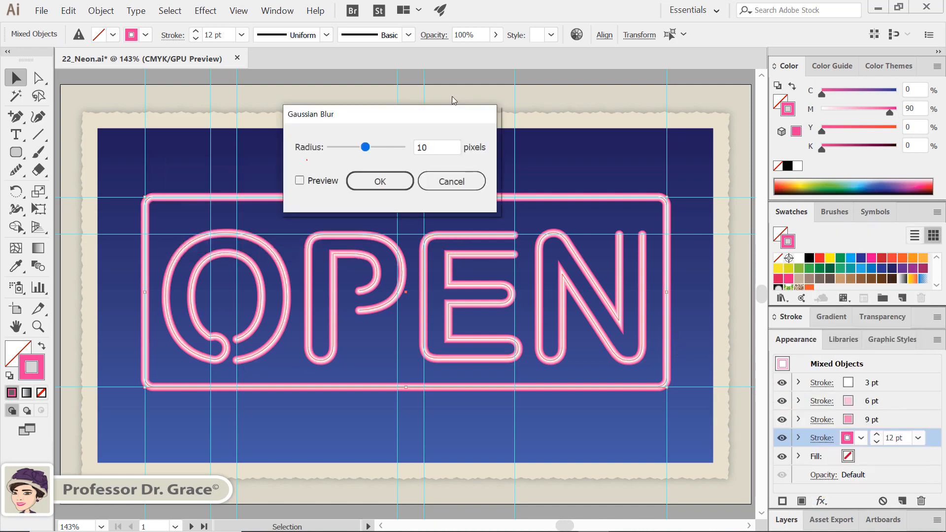
click(301, 181)
click(448, 149)
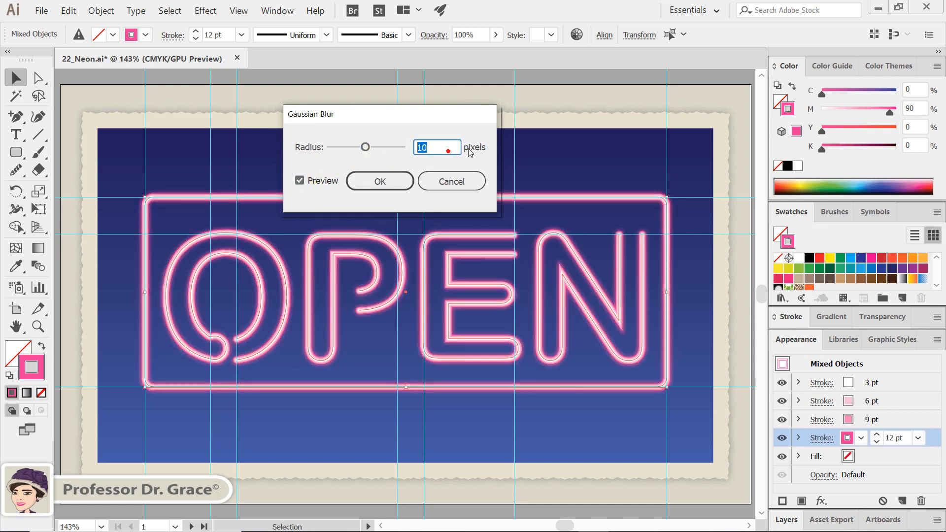
text(20)
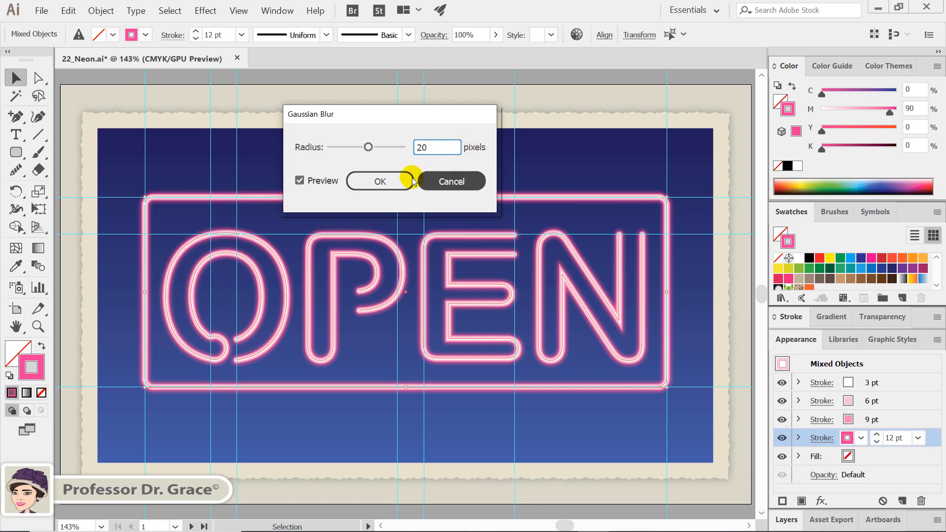
click(387, 181)
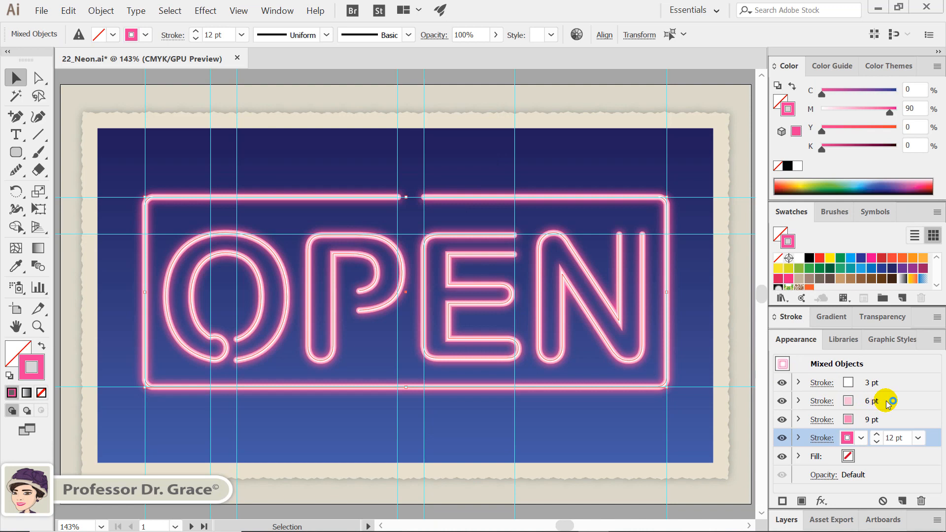
Step: Start a Drop Shadow effect on the 3 pt stroke with preview on, Overlay mode and 85% opacity
click(903, 383)
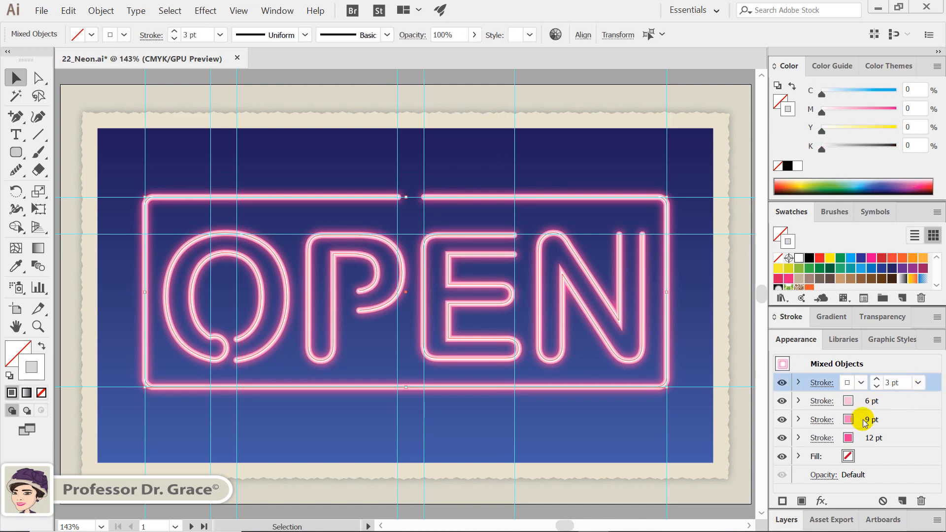
click(821, 502)
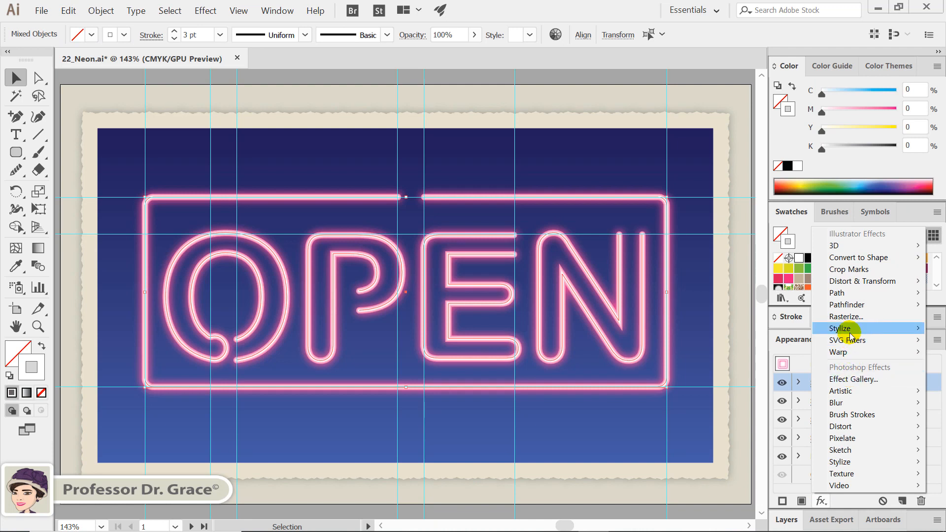
mouse_move(843, 329)
click(789, 329)
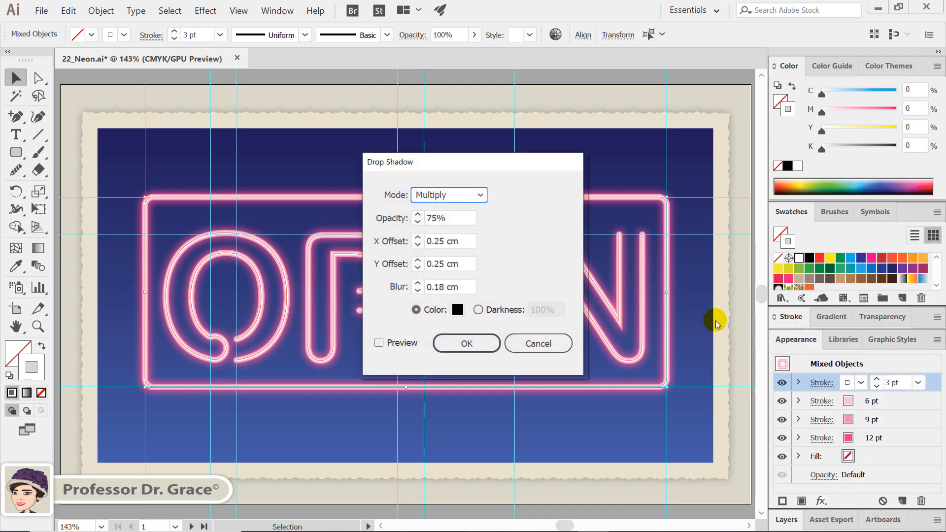
click(379, 343)
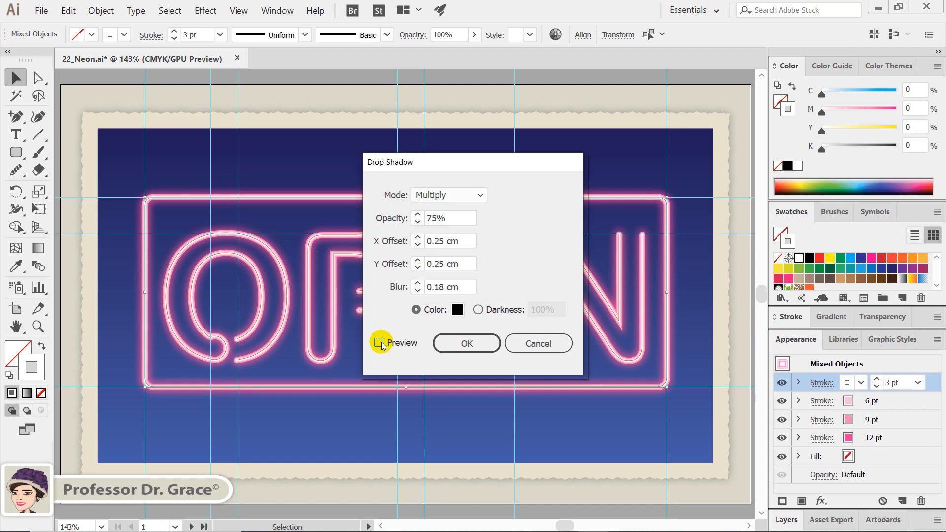
drag(501, 163, 275, 148)
click(247, 185)
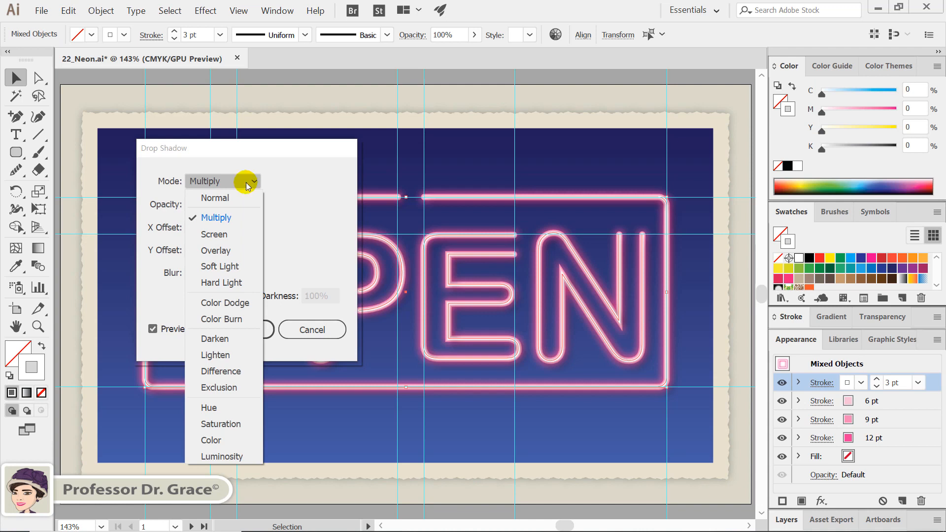
key(Escape)
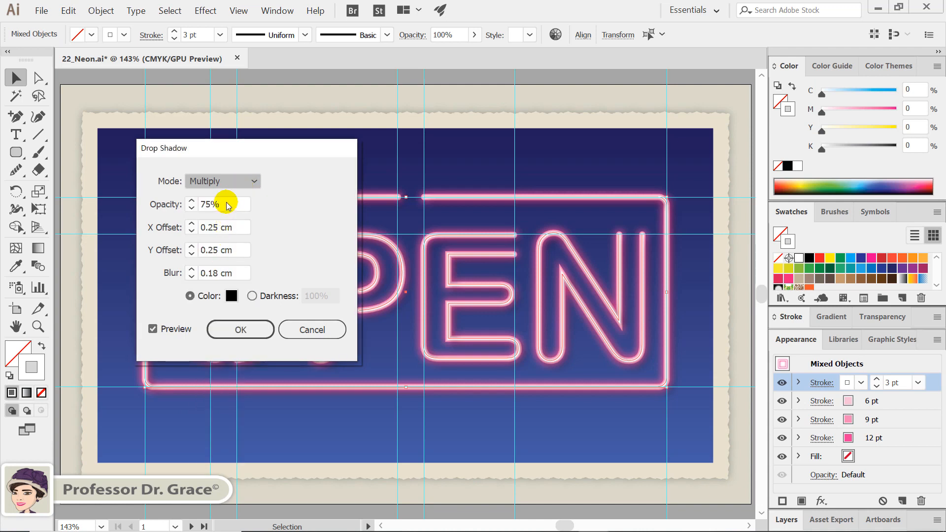
double_click(211, 206)
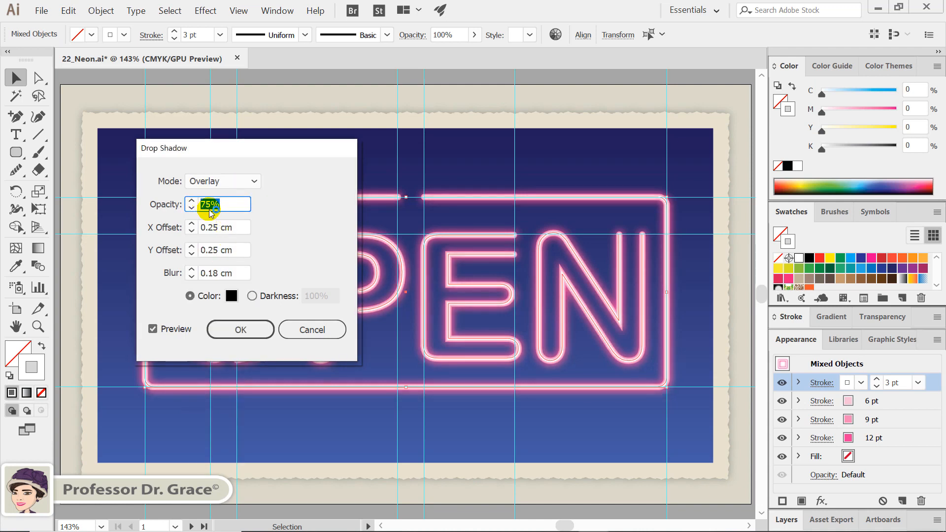
text(85)
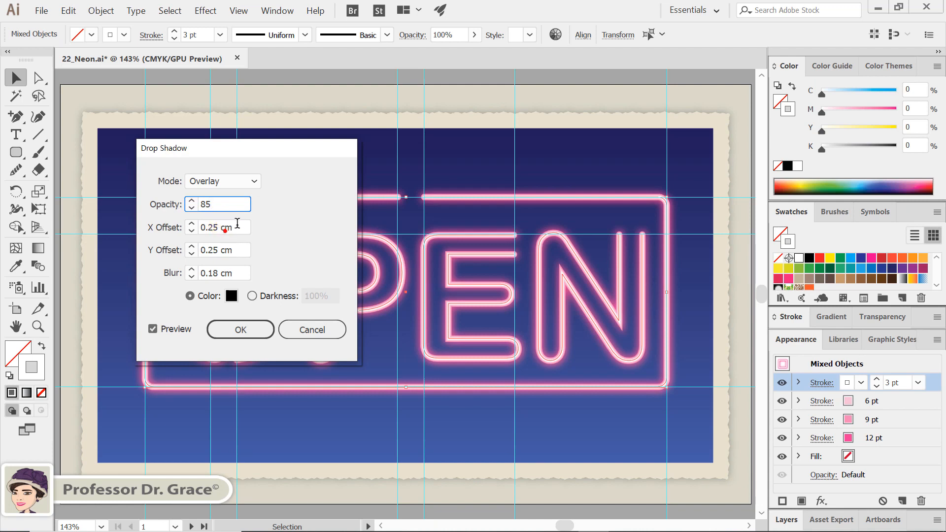
Step: Set the drop shadow's X and Y offsets to 0.2 cm and its blur to 0.1 cm
drag(240, 230, 199, 230)
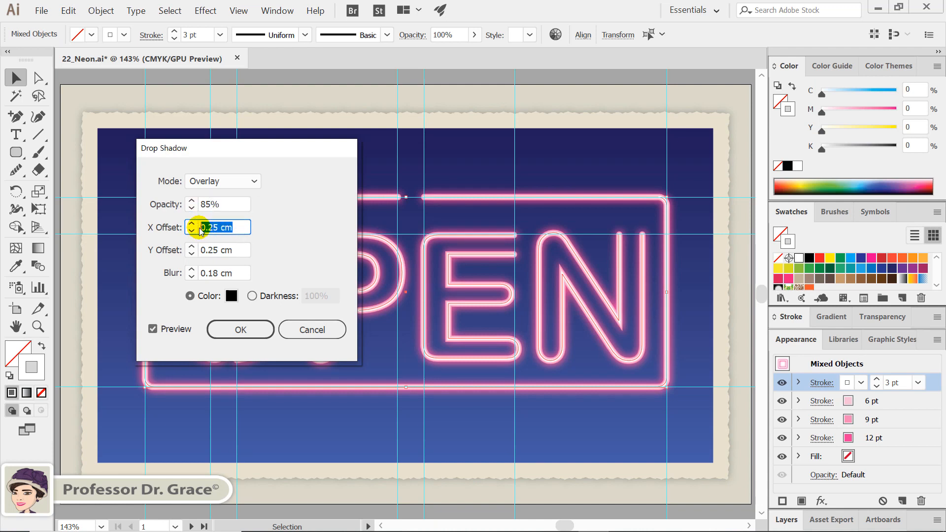
text(0.2)
click(200, 250)
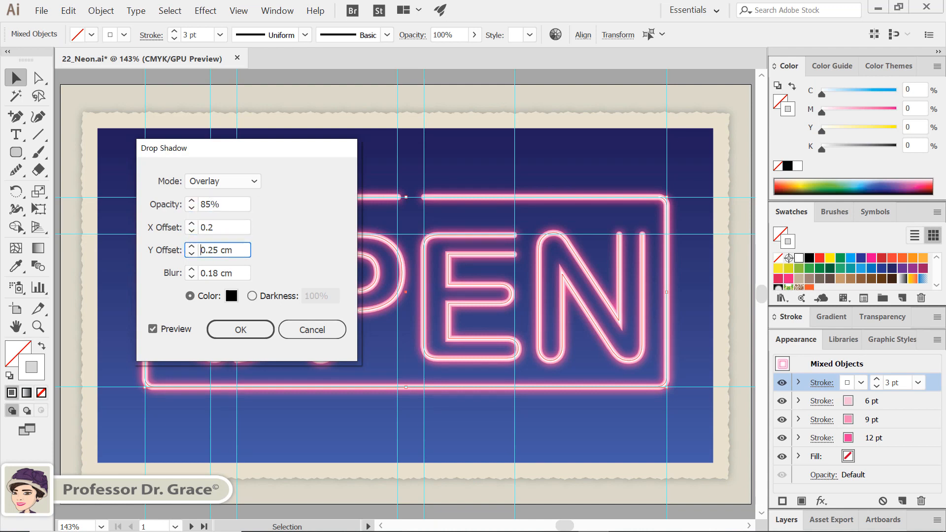
text(0.2)
key(Tab)
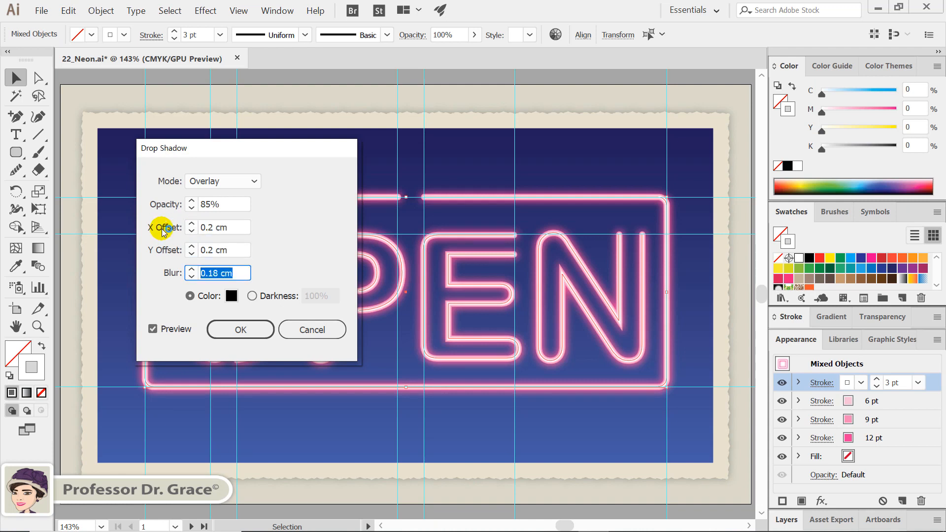
text(0.1)
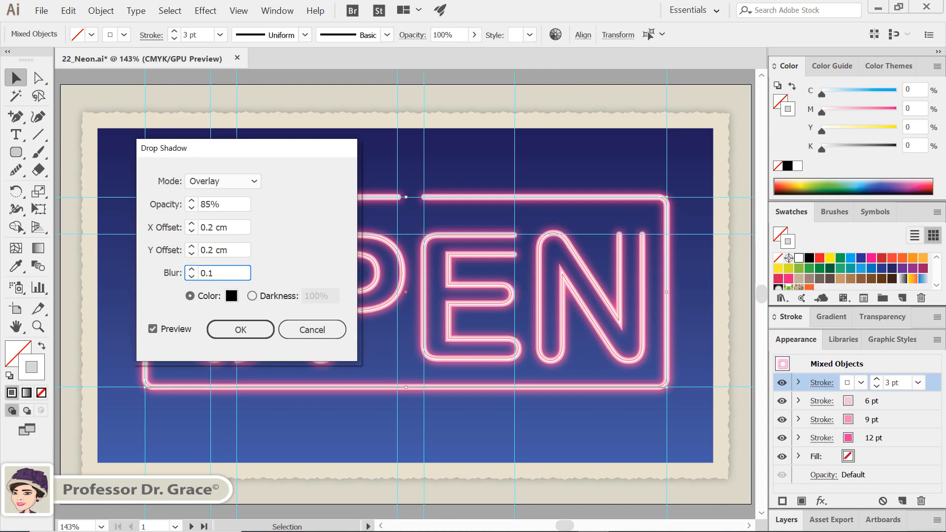
Step: Set the drop shadow's colour to pure black (000000) and apply the effect to the 3 pt stroke
click(230, 296)
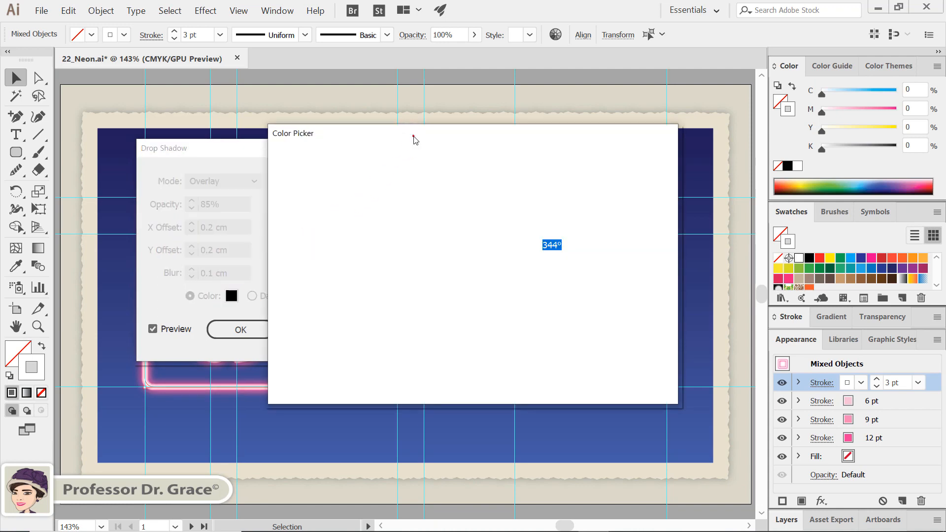
drag(414, 139, 513, 142)
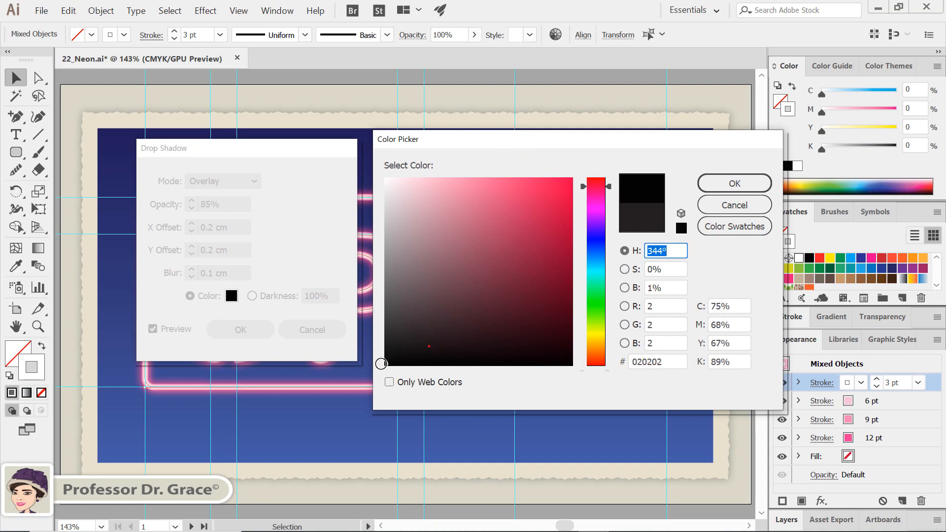
click(385, 365)
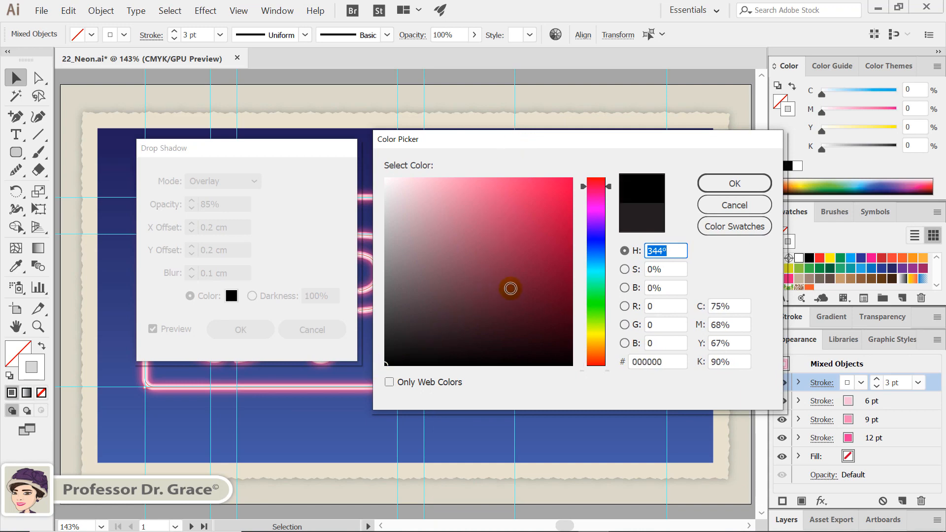
click(745, 183)
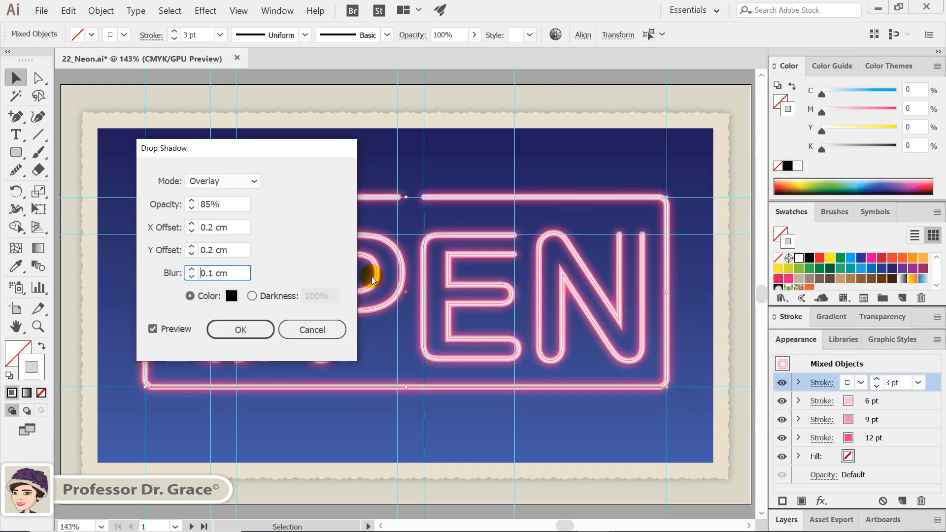
click(241, 330)
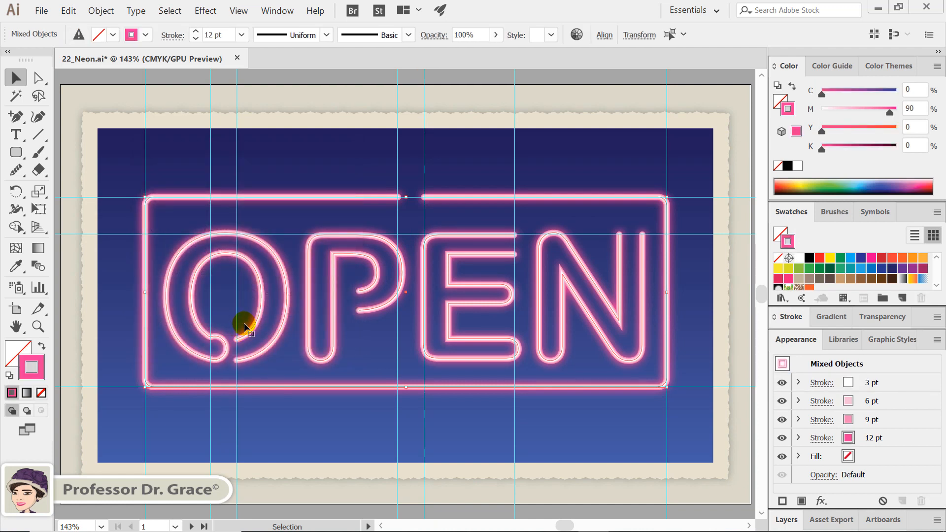
Step: Draw a small circle centred on the O's inner open tube end, with a black fill and no stroke
click(17, 153)
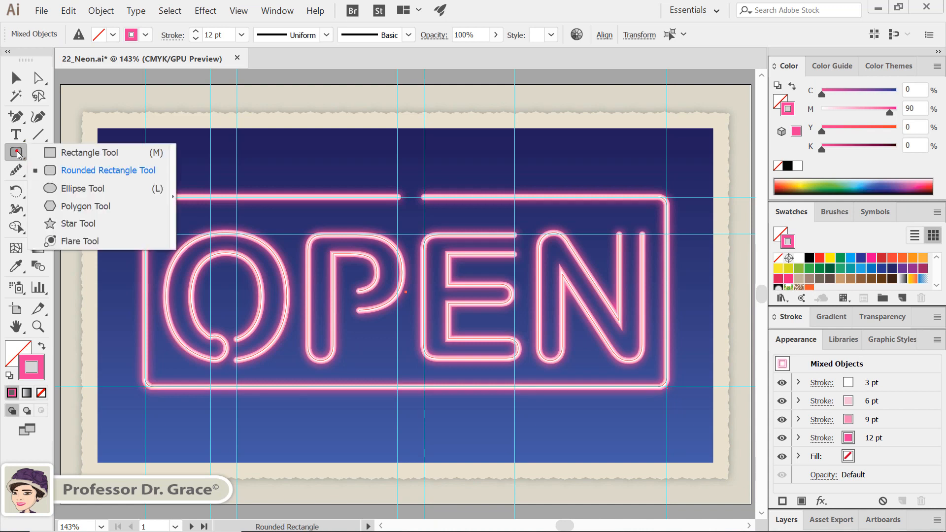
click(61, 189)
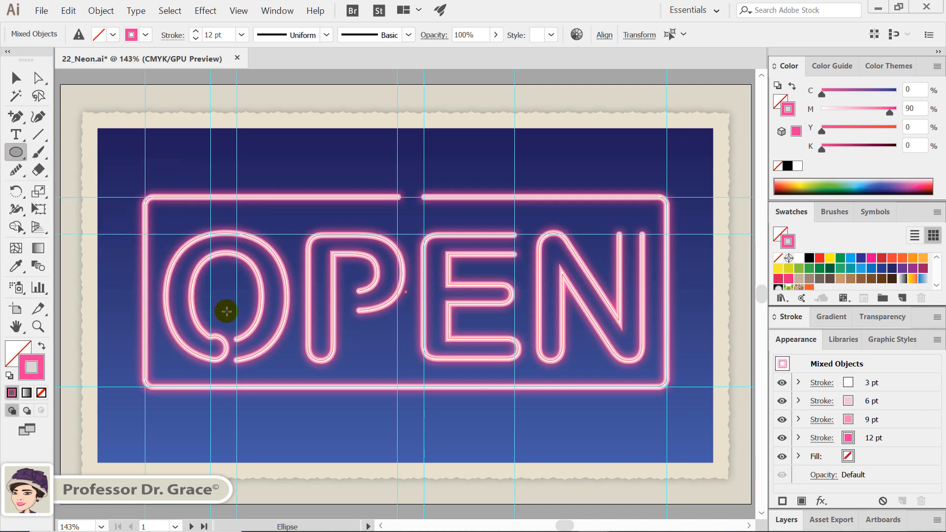
key(shift)
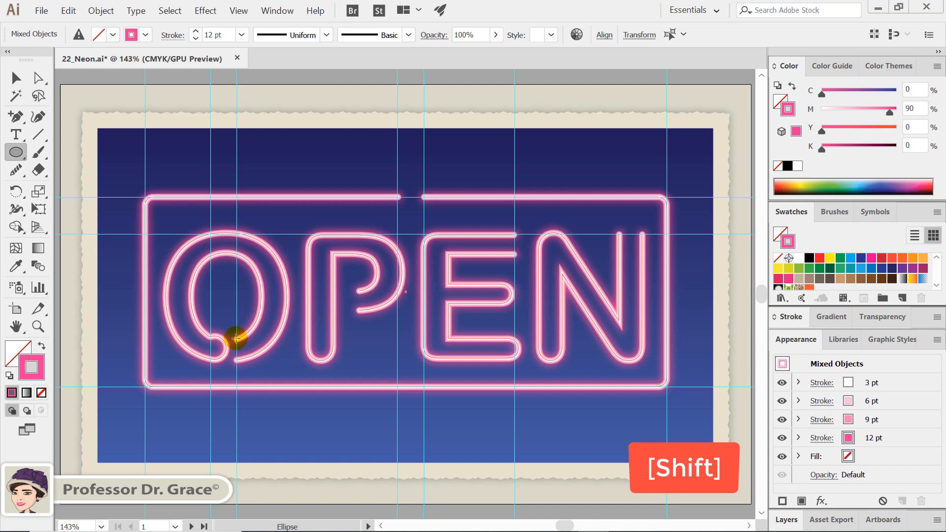
drag(236, 339, 244, 349)
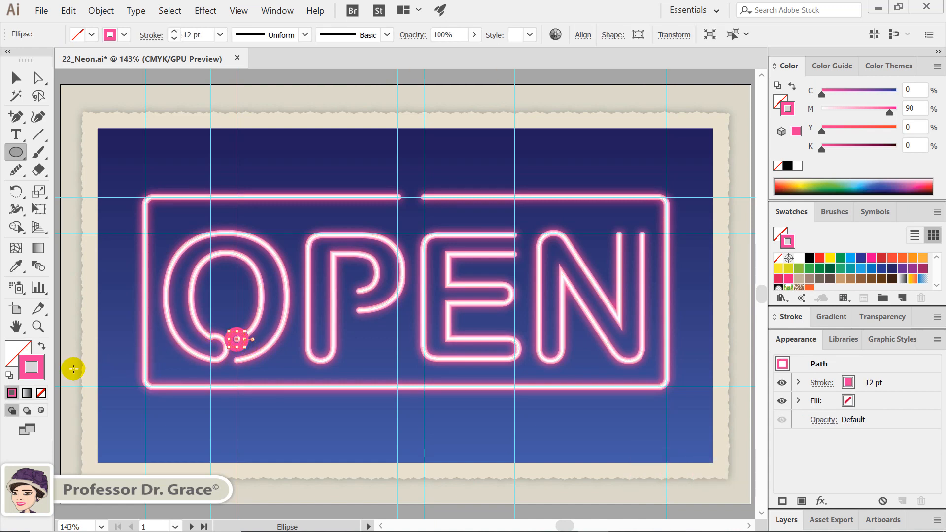
click(38, 393)
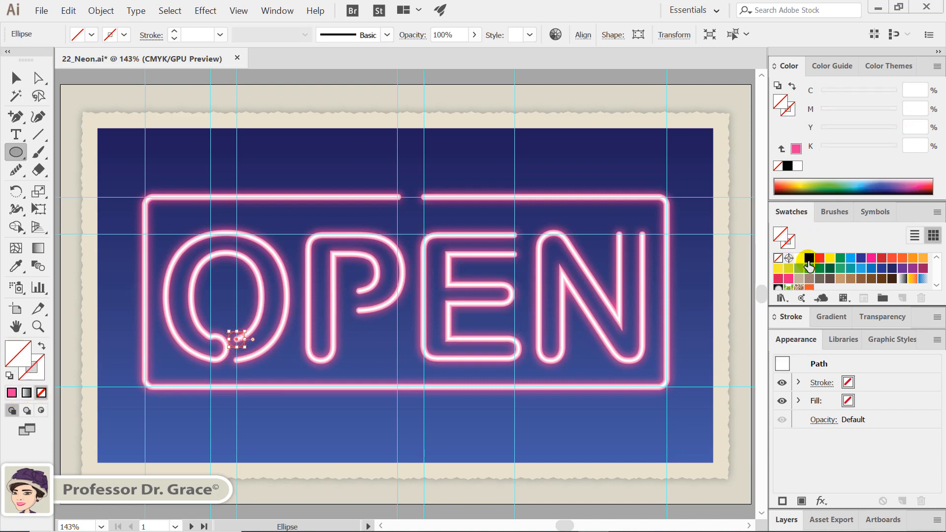
click(809, 259)
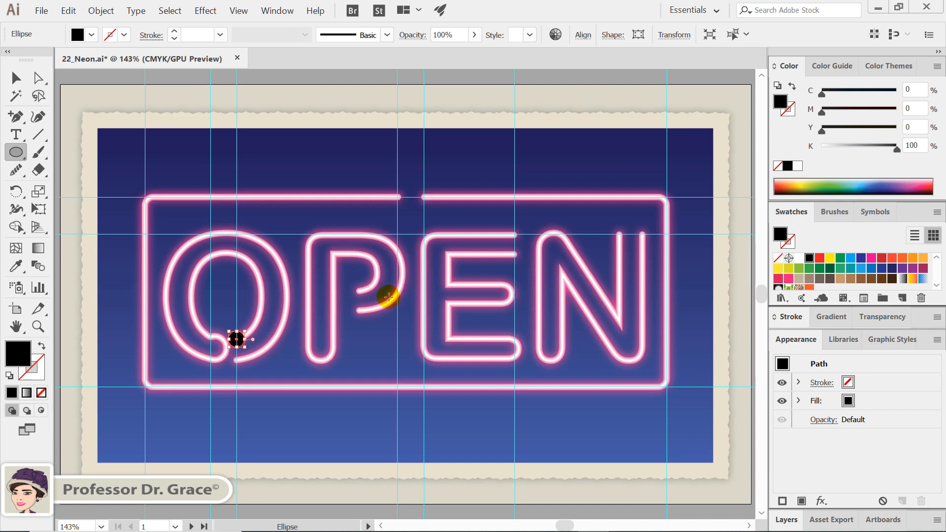
Step: Bring the neon letters and frame to the front, above the black circle
click(15, 78)
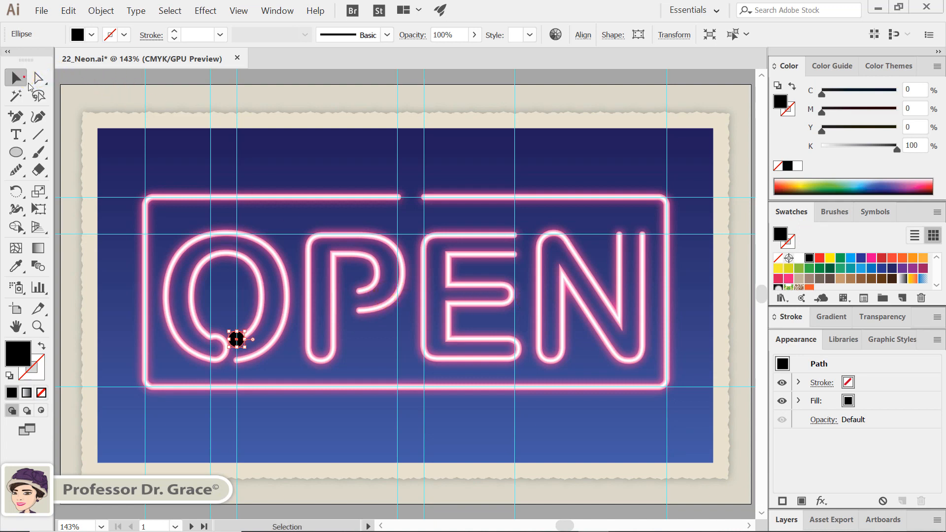
drag(133, 172, 645, 276)
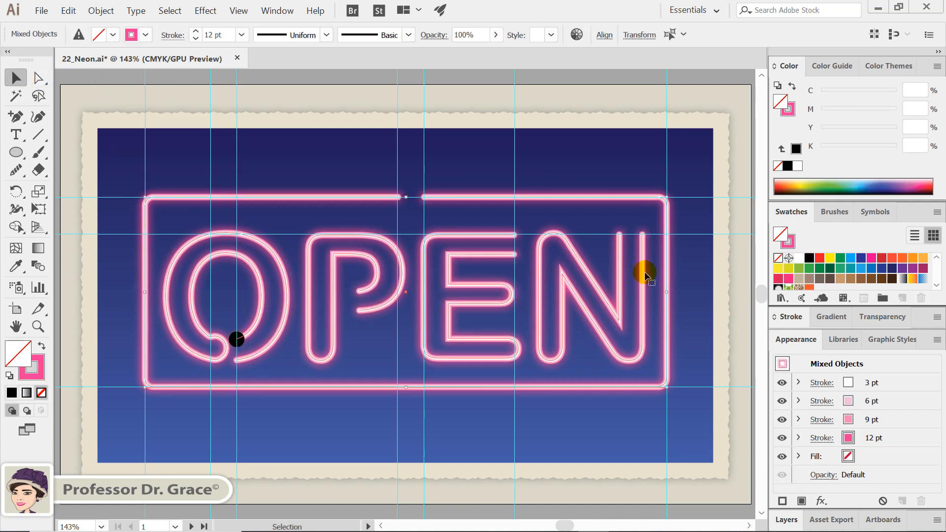
key(ctrl+shift+bracketright)
key(ctrl)
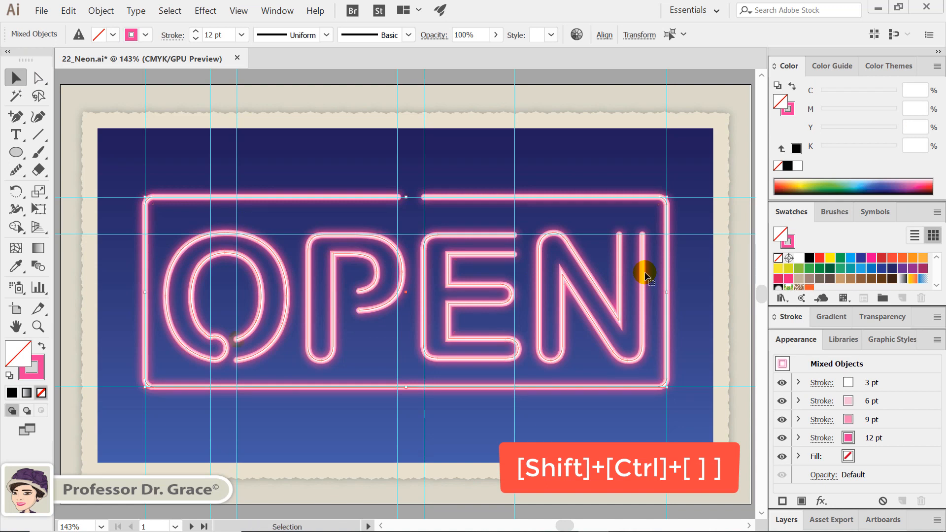
click(352, 409)
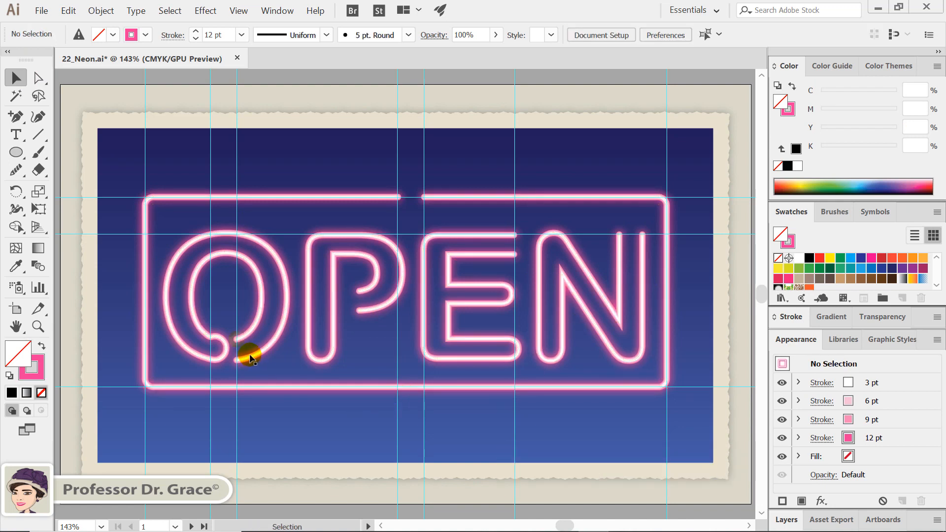
Step: Lock the neon letters and frame so that only the black circle stays editable
key(ctrl+z)
key(ctrl+2)
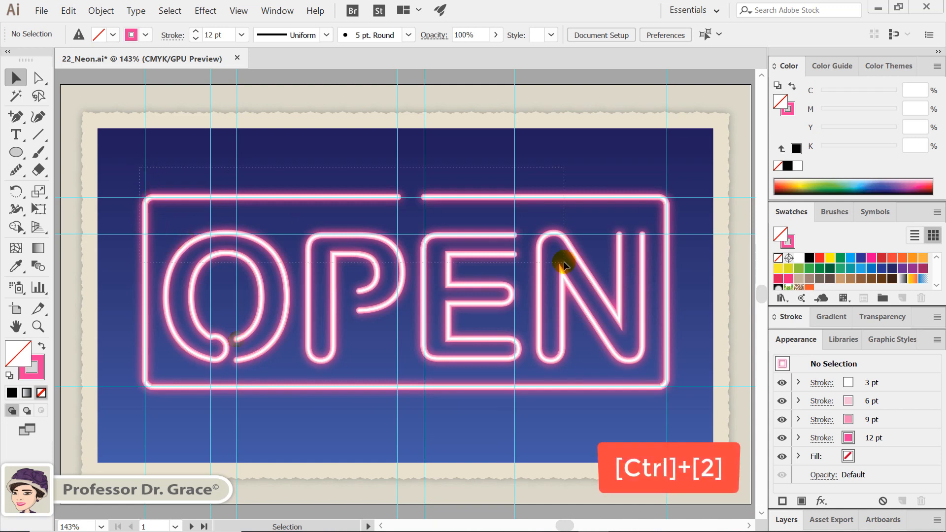
drag(564, 263, 564, 262)
key(ctrl+2)
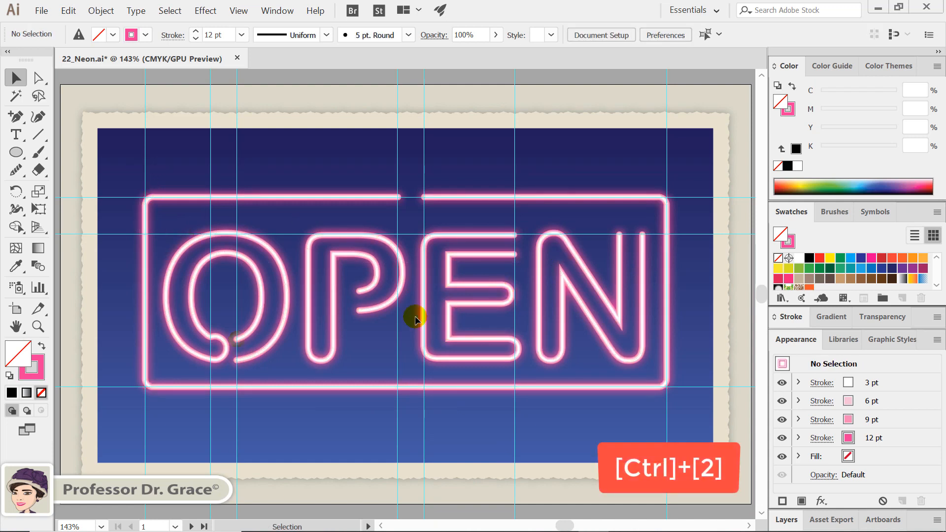
Step: Copy the black circle to the other open tube ends of the O, P, E, N and the frame gap
click(246, 342)
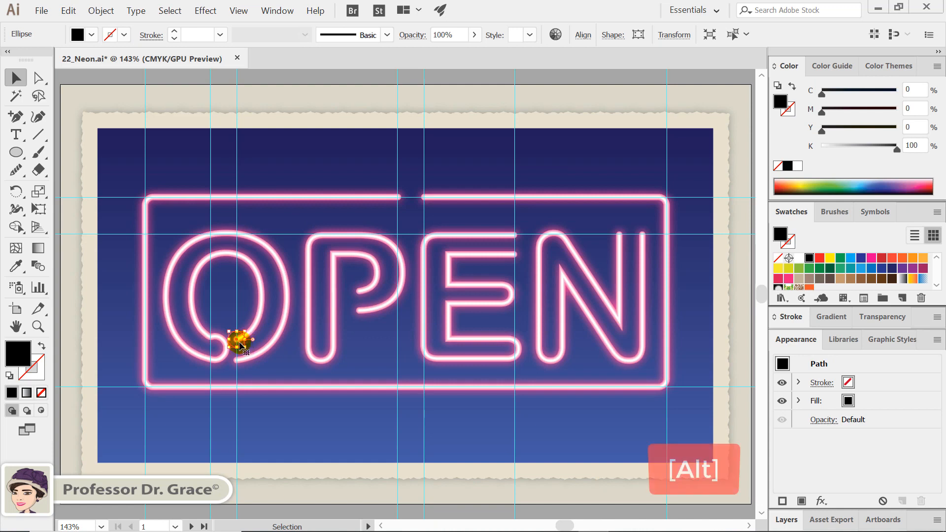
drag(237, 340, 239, 363)
drag(362, 333, 365, 316)
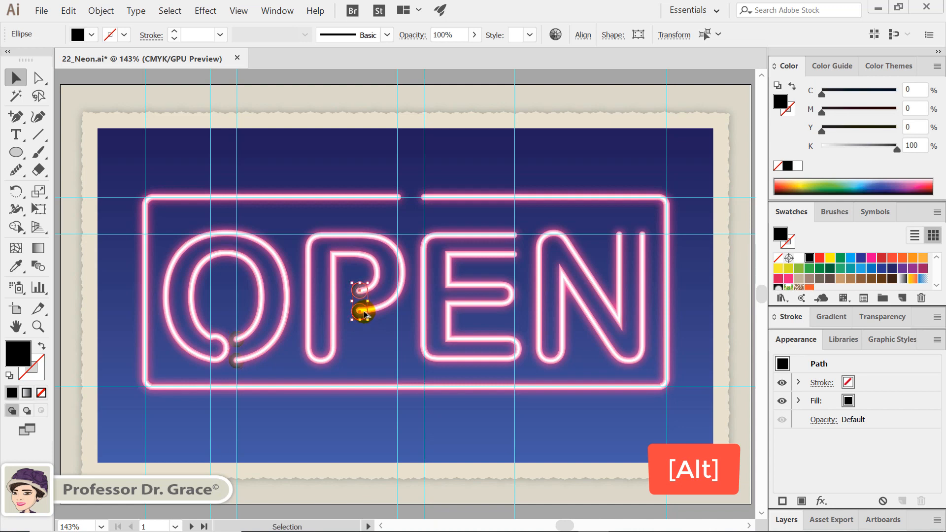
mouse_move(462, 308)
mouse_down()
mouse_move(517, 254)
mouse_move(631, 257)
mouse_up()
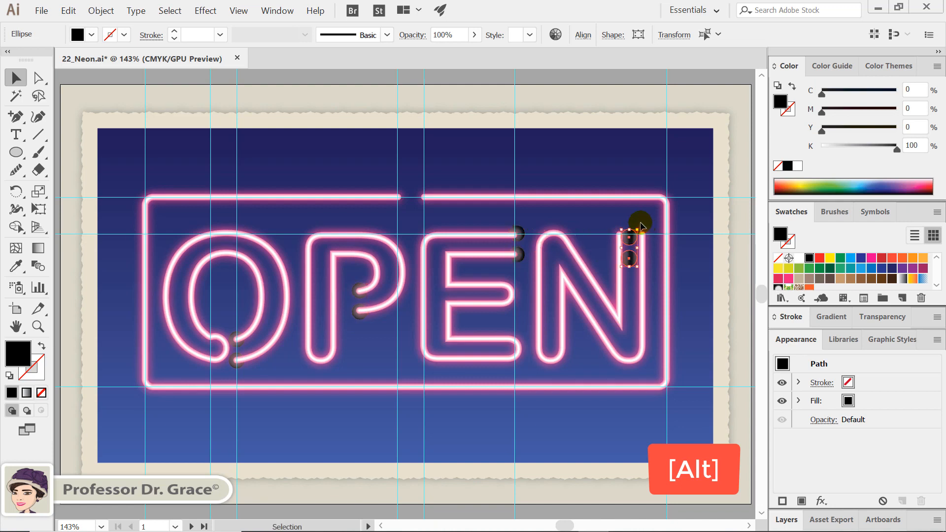
mouse_move(637, 224)
mouse_down()
mouse_move(660, 254)
mouse_move(625, 228)
mouse_move(422, 199)
mouse_up()
click(442, 214)
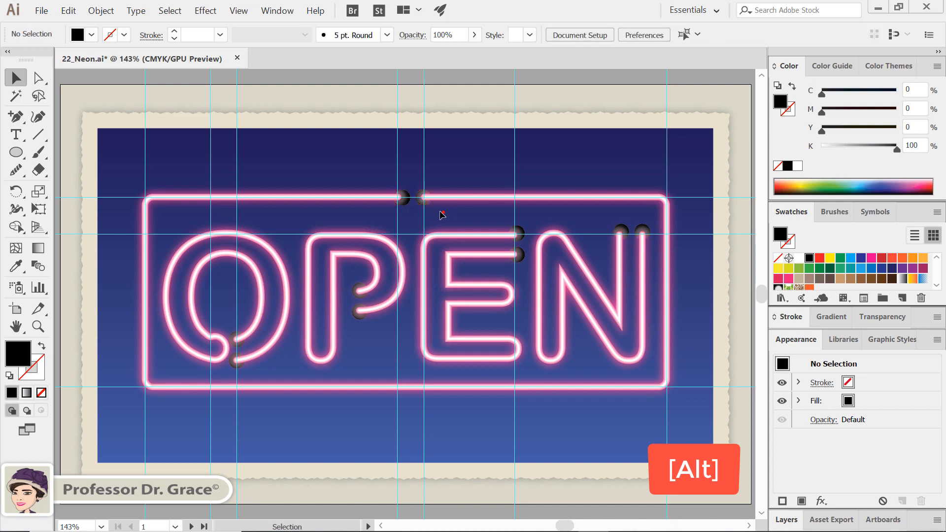
click(427, 199)
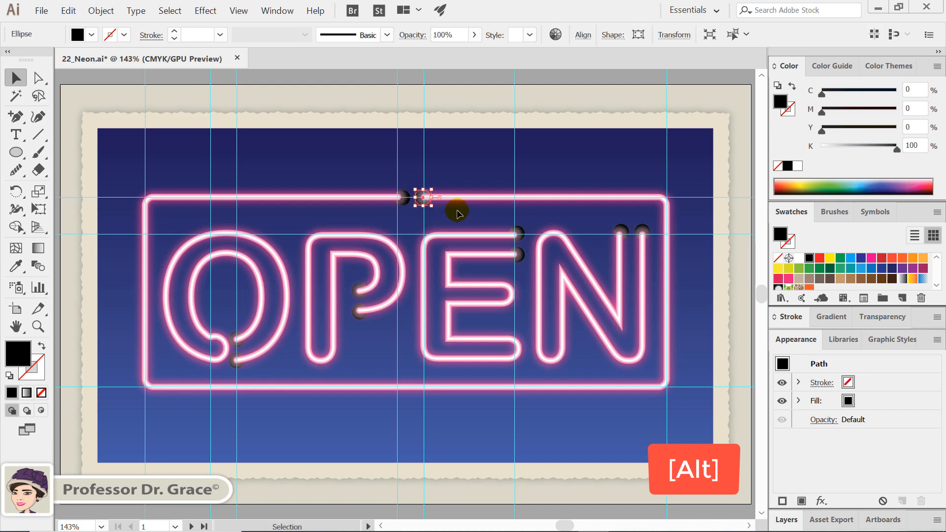
click(446, 166)
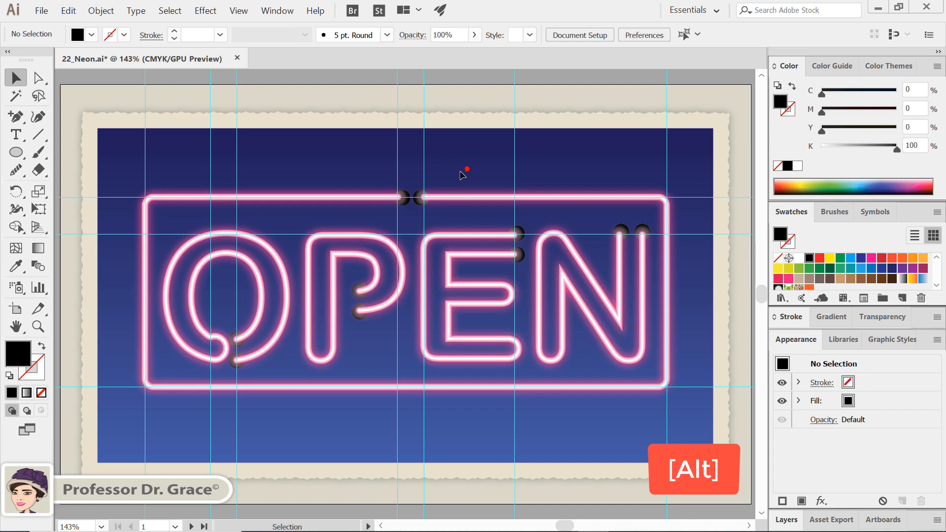
Step: Hide the guides, unlock the neon artwork and clear the selection
key(ctrl+semicolon)
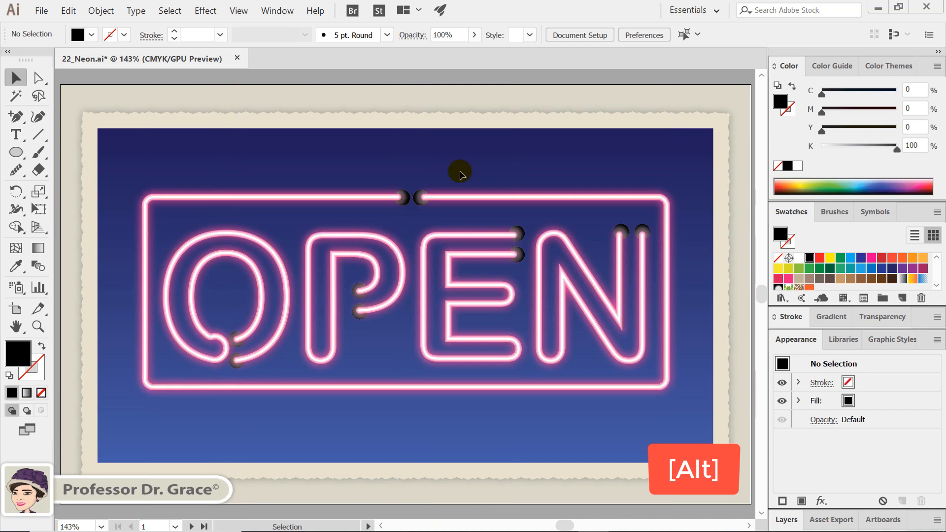
key(ctrl+alt+2)
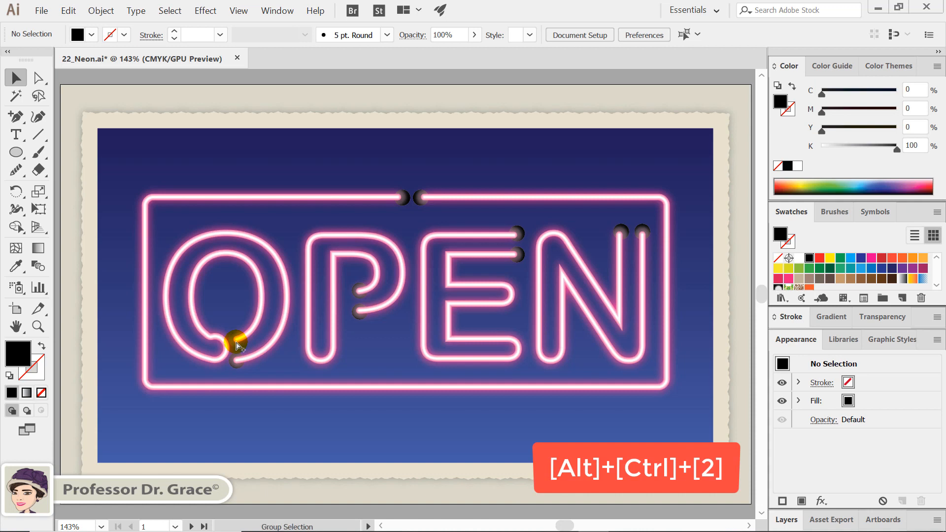
click(237, 346)
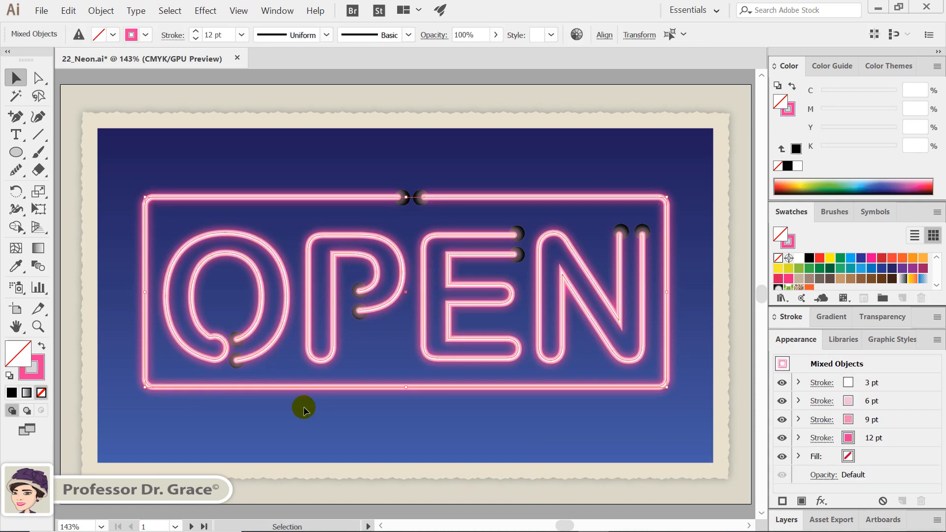
key(ctrl+shift+a)
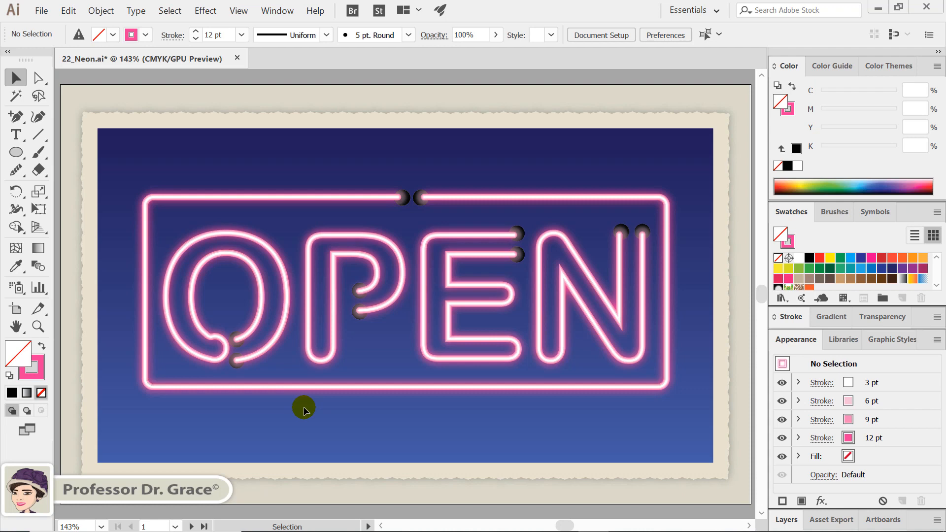
Step: On the second artboard's multicoloured sign, colour the N's 6 pt stroke with CMYK Cyan at 30%
key(space)
drag(364, 421, 351, 202)
drag(372, 365, 380, 180)
drag(378, 344, 378, 312)
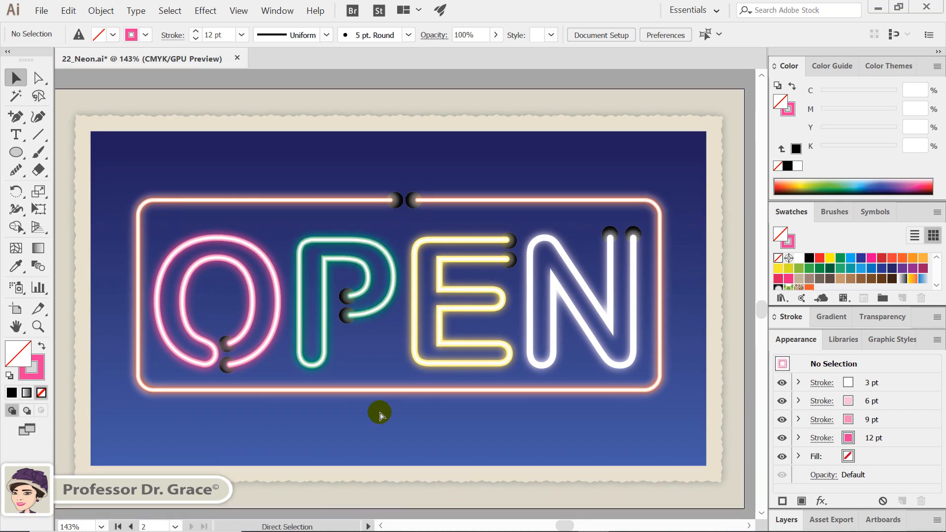
click(620, 354)
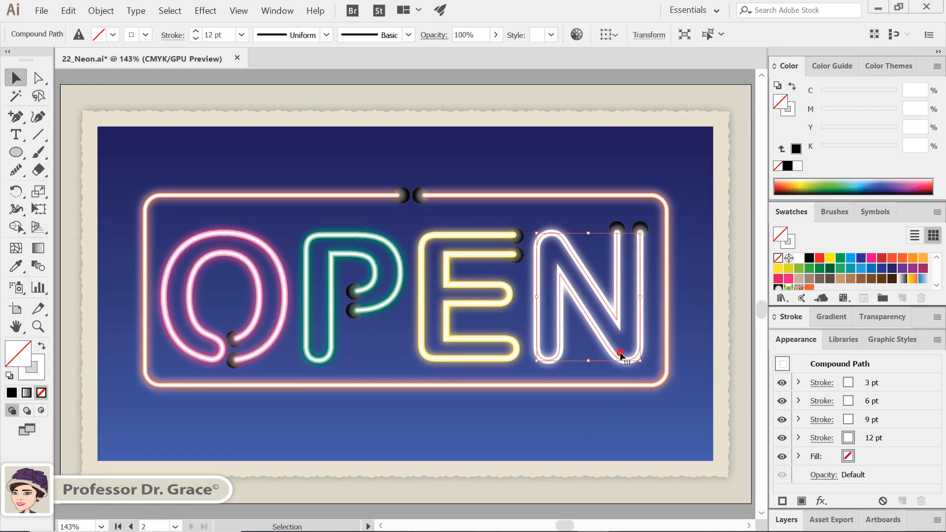
click(843, 399)
click(848, 401)
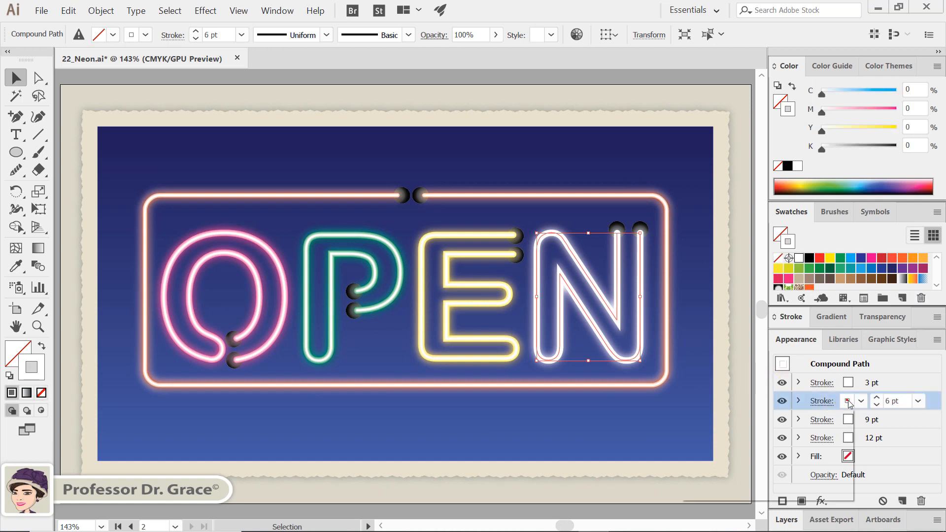
click(765, 425)
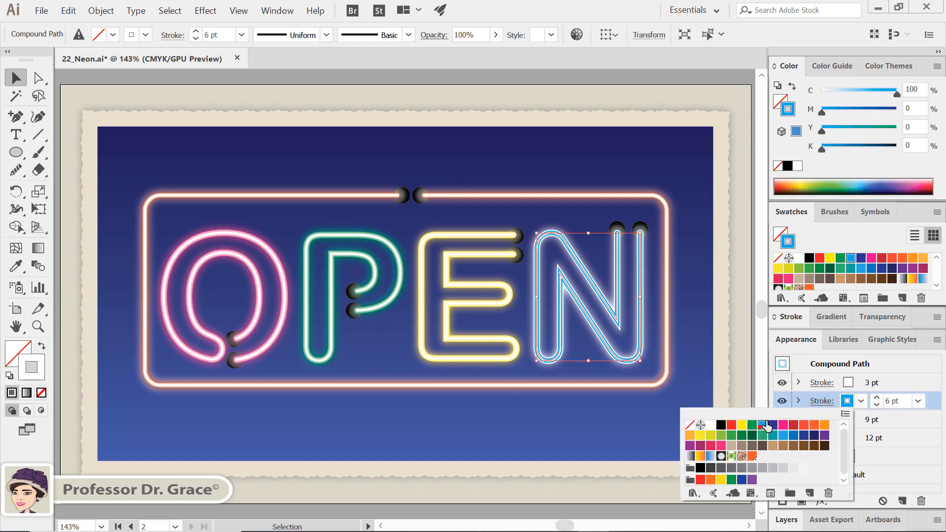
click(913, 86)
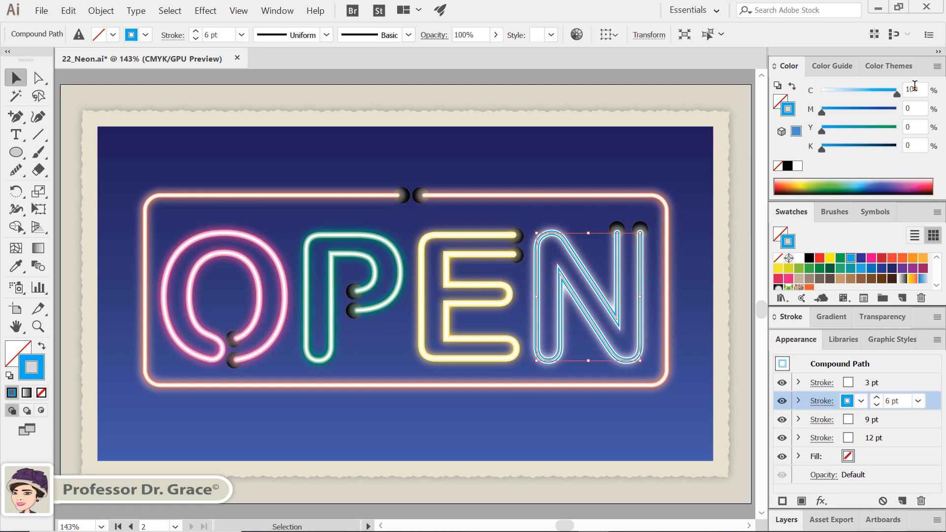
text(30)
key(Return)
Step: Colour the N's 9 pt stroke with CMYK Cyan and reduce its cyan value to 60%
click(866, 419)
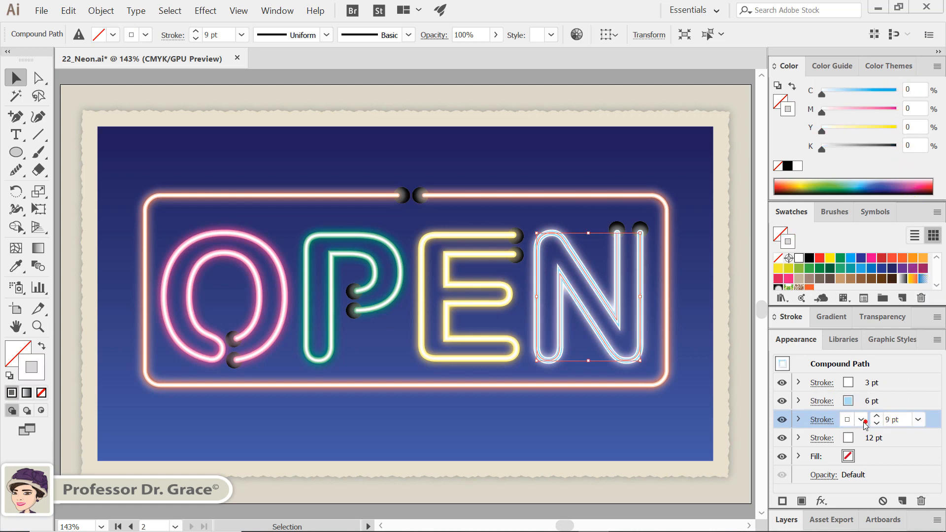
click(860, 419)
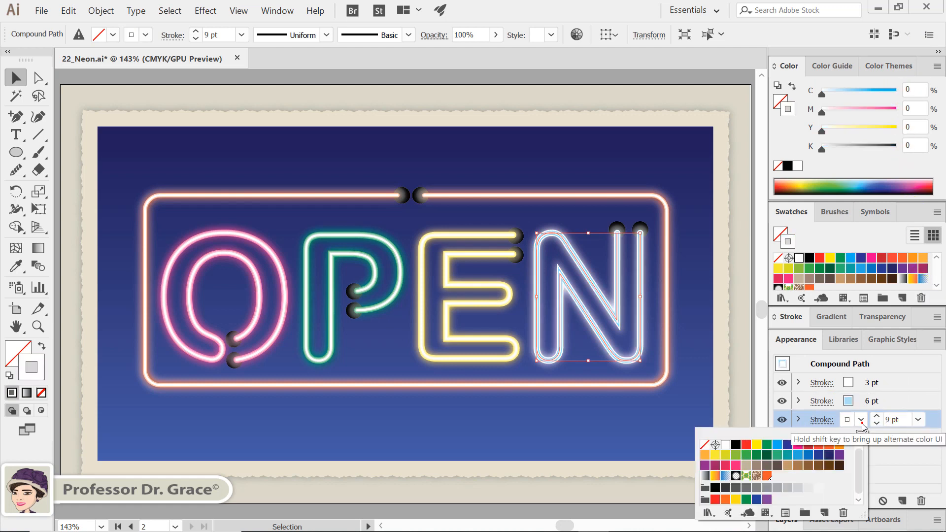
click(777, 445)
click(916, 90)
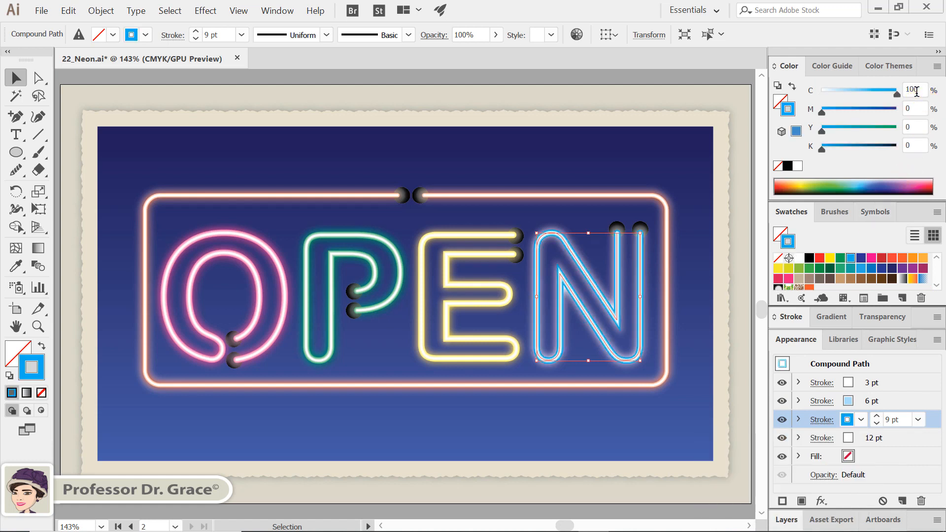
double_click(922, 88)
text(60)
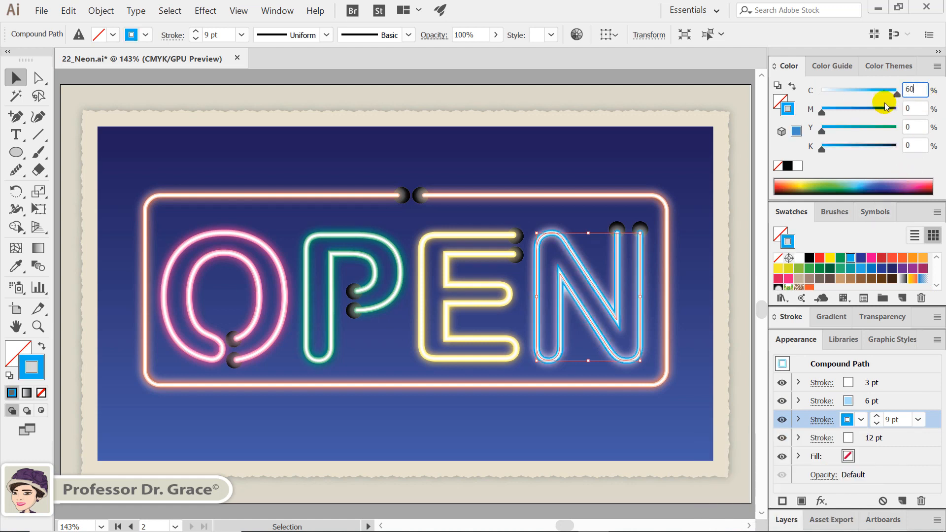
click(917, 329)
Step: Colour the N's 12 pt stroke with CMYK Cyan at 90% and deselect the letter
click(860, 438)
click(857, 437)
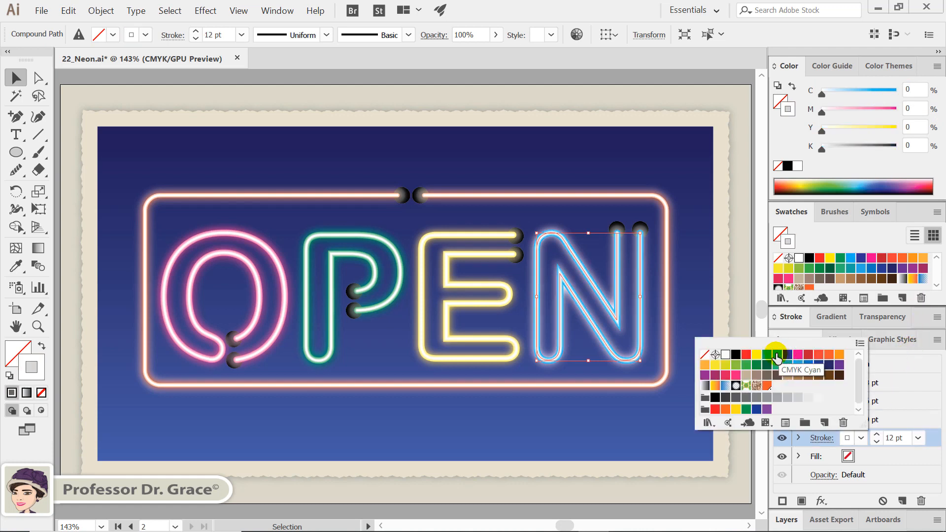
click(777, 354)
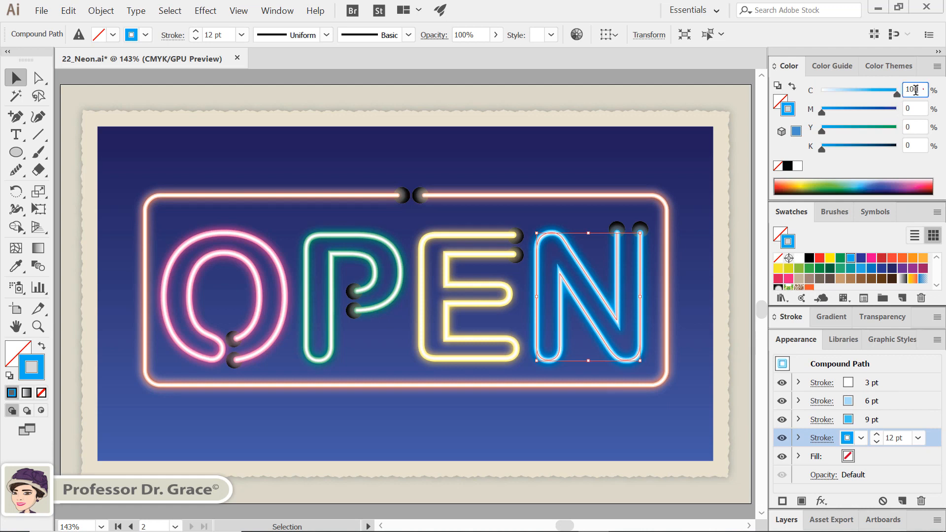
double_click(916, 91)
text(90)
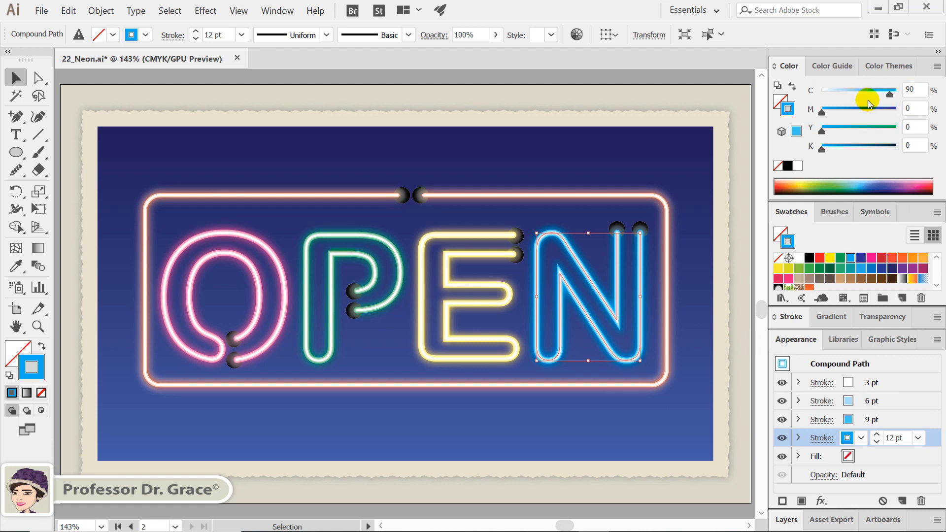
click(681, 296)
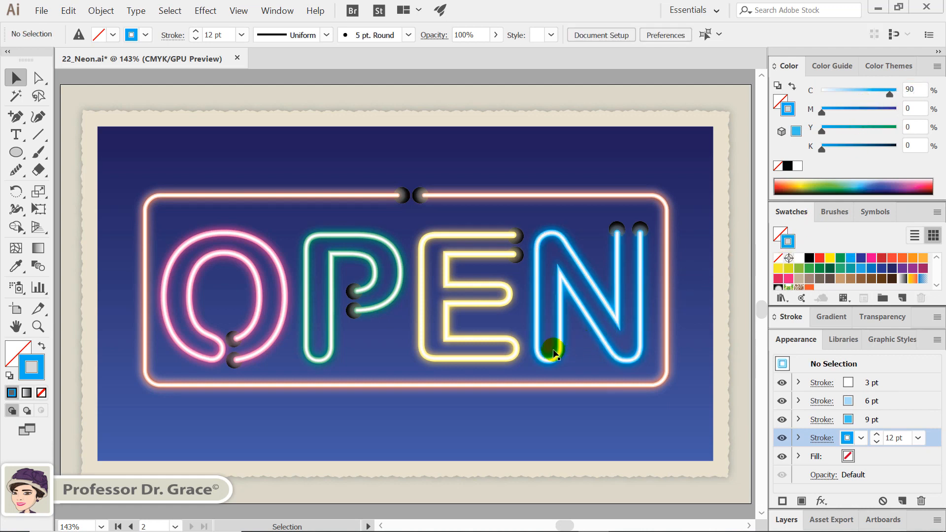